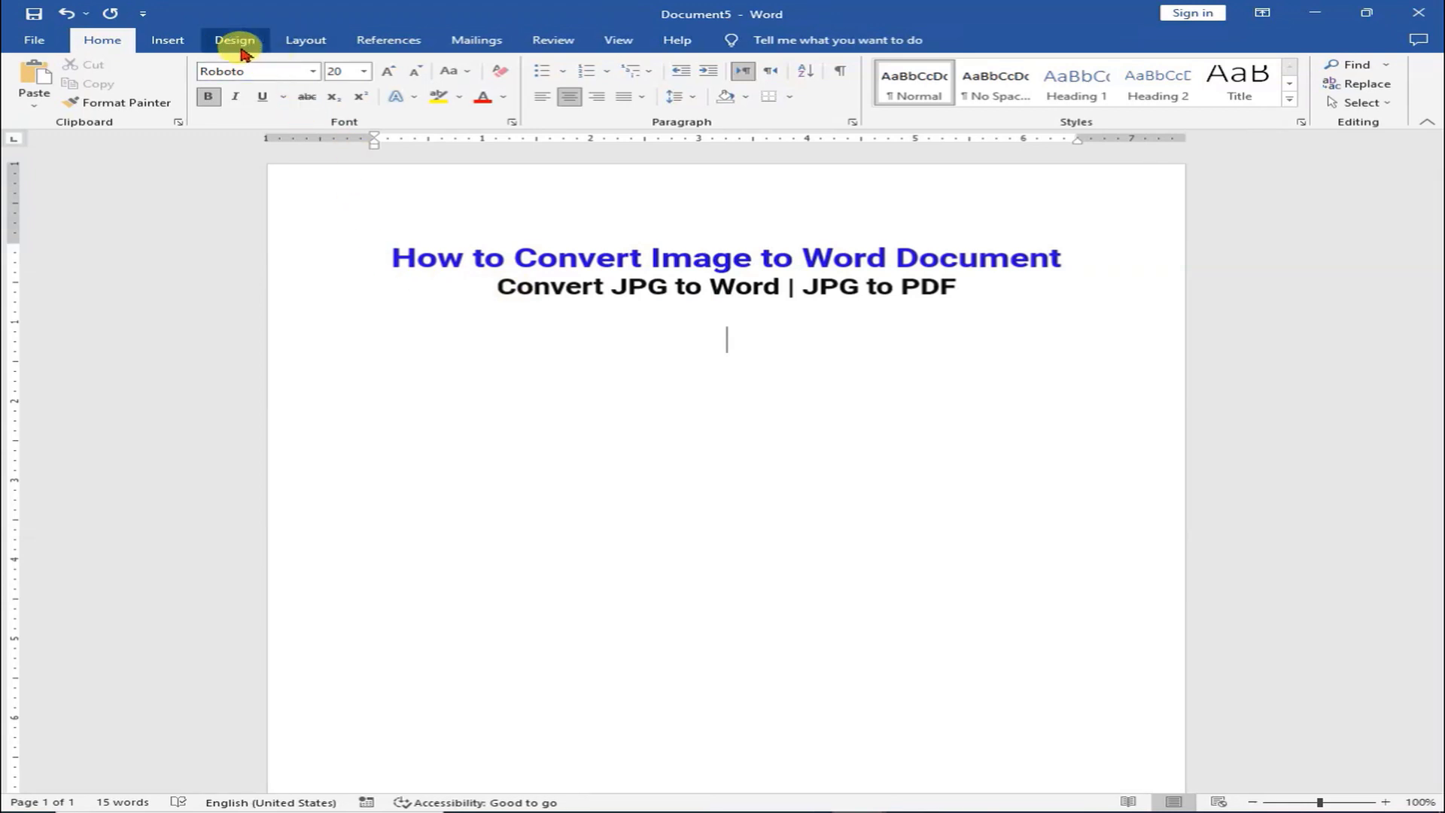
# Insert the Windows11_JPG picture from Downloads and scroll through it on page 2.
pyautogui.click(163, 44)
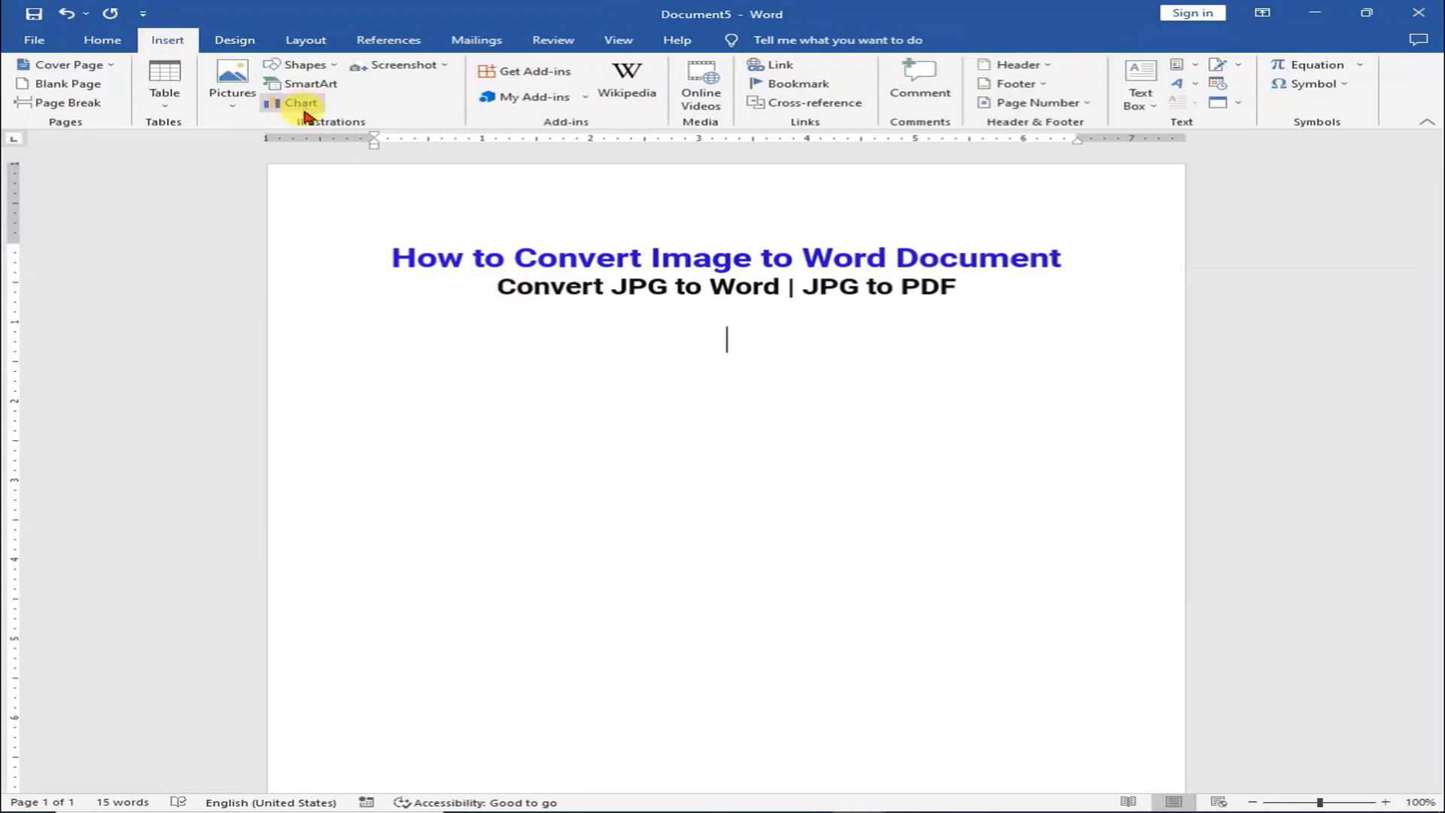
pyautogui.click(246, 111)
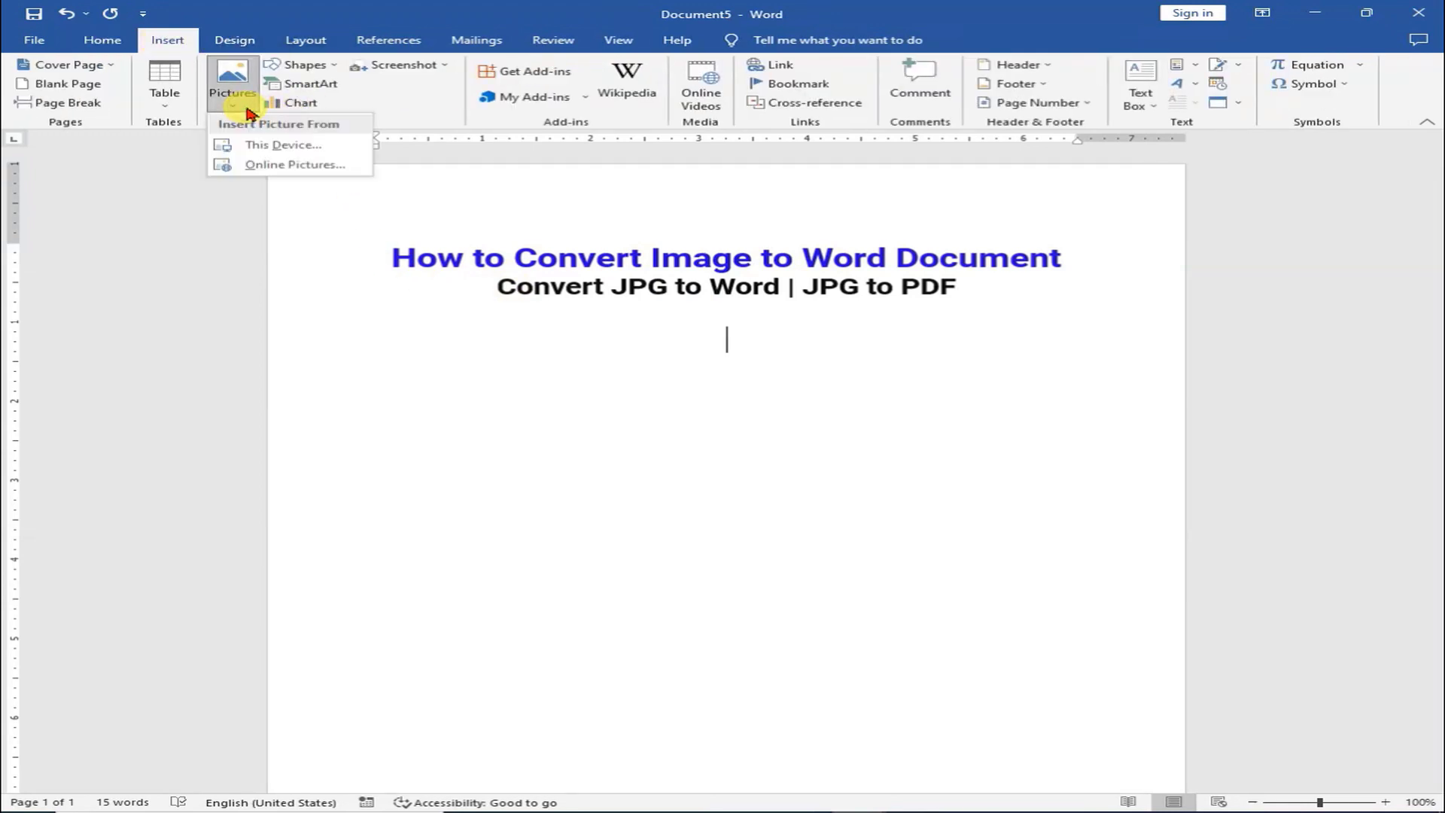
pyautogui.click(284, 147)
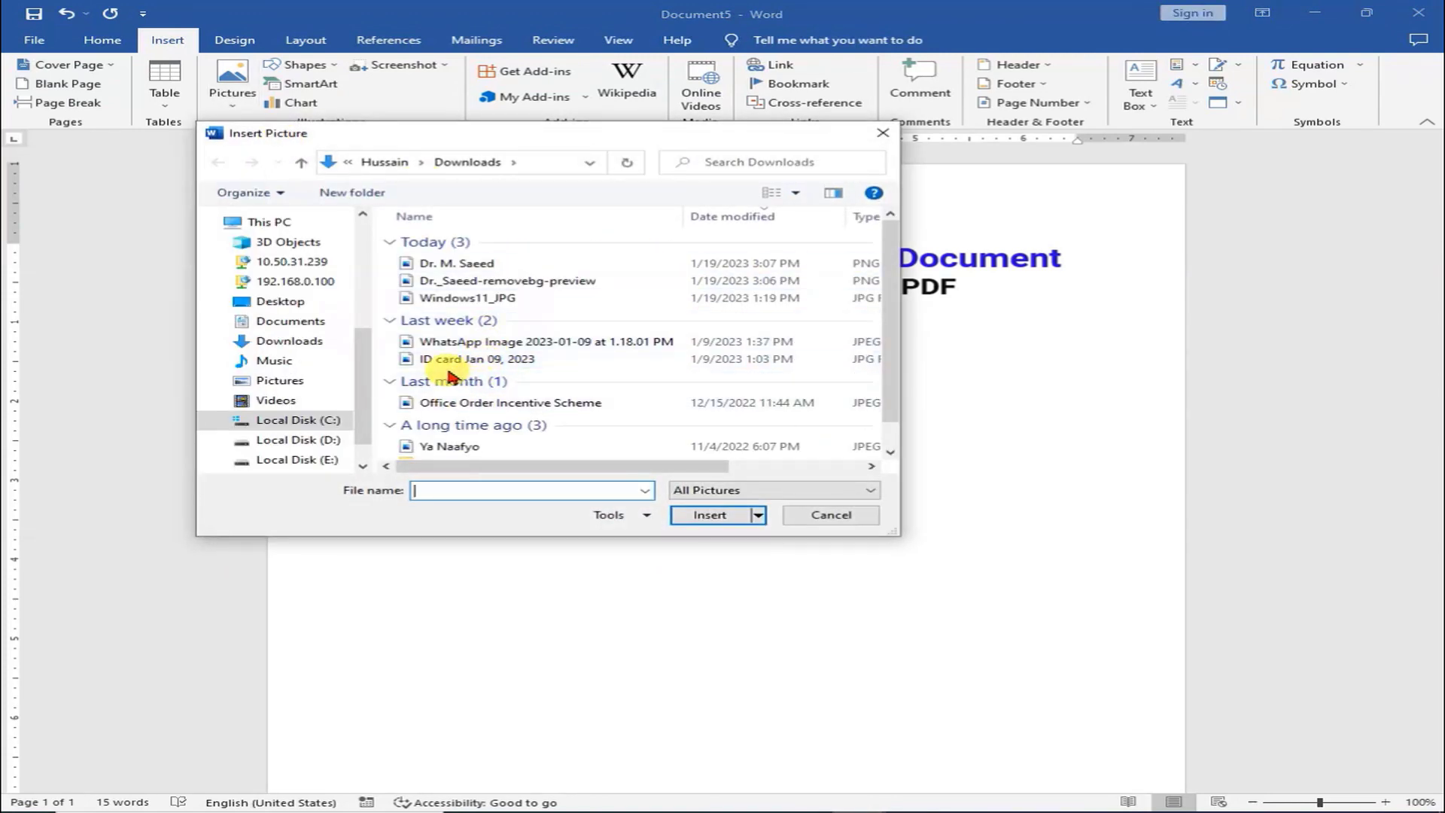
pyautogui.doubleClick(501, 300)
pyautogui.scroll(-3, 907, 491)
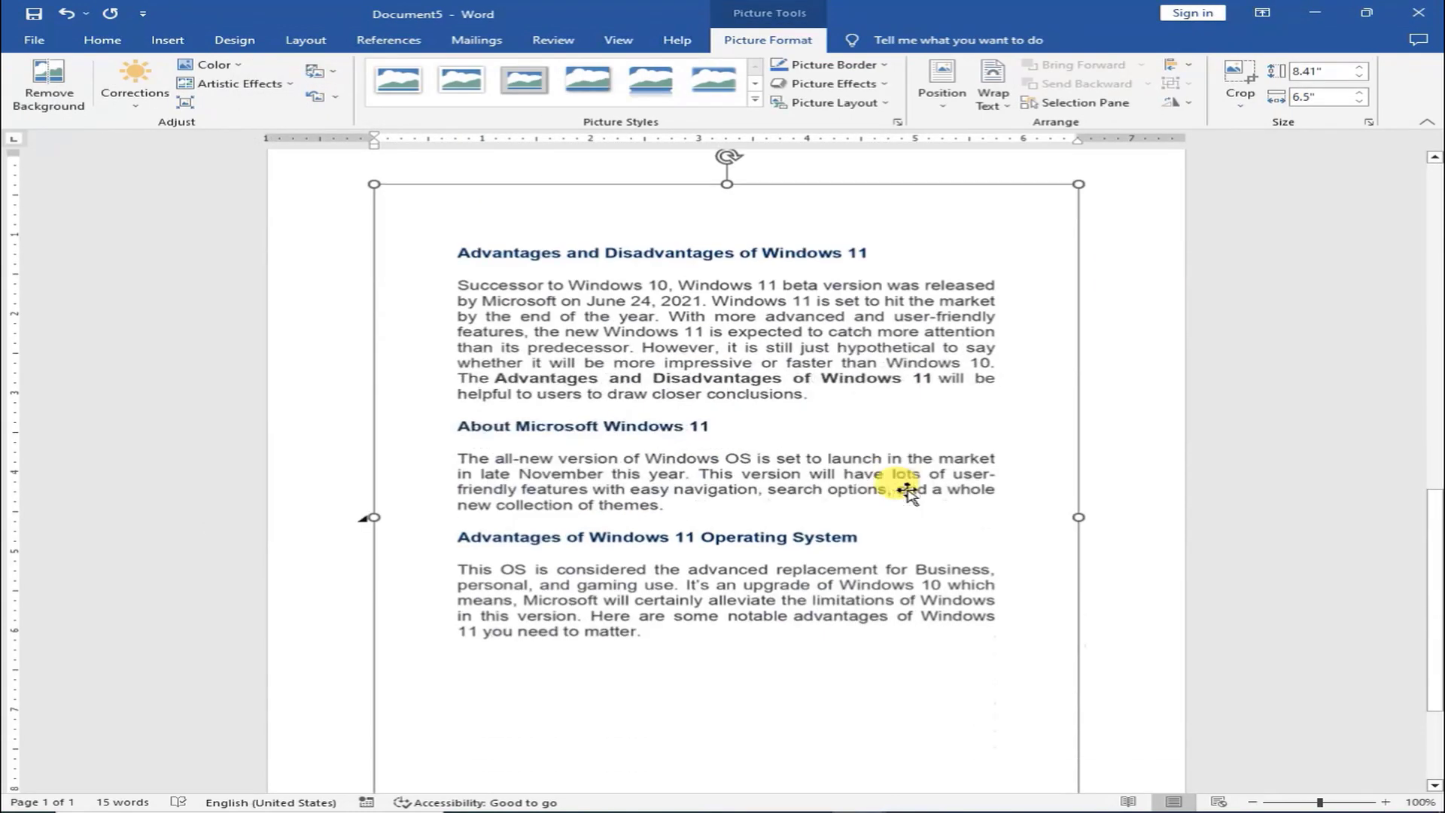
pyautogui.scroll(-3, 907, 490)
pyautogui.scroll(3, 909, 495)
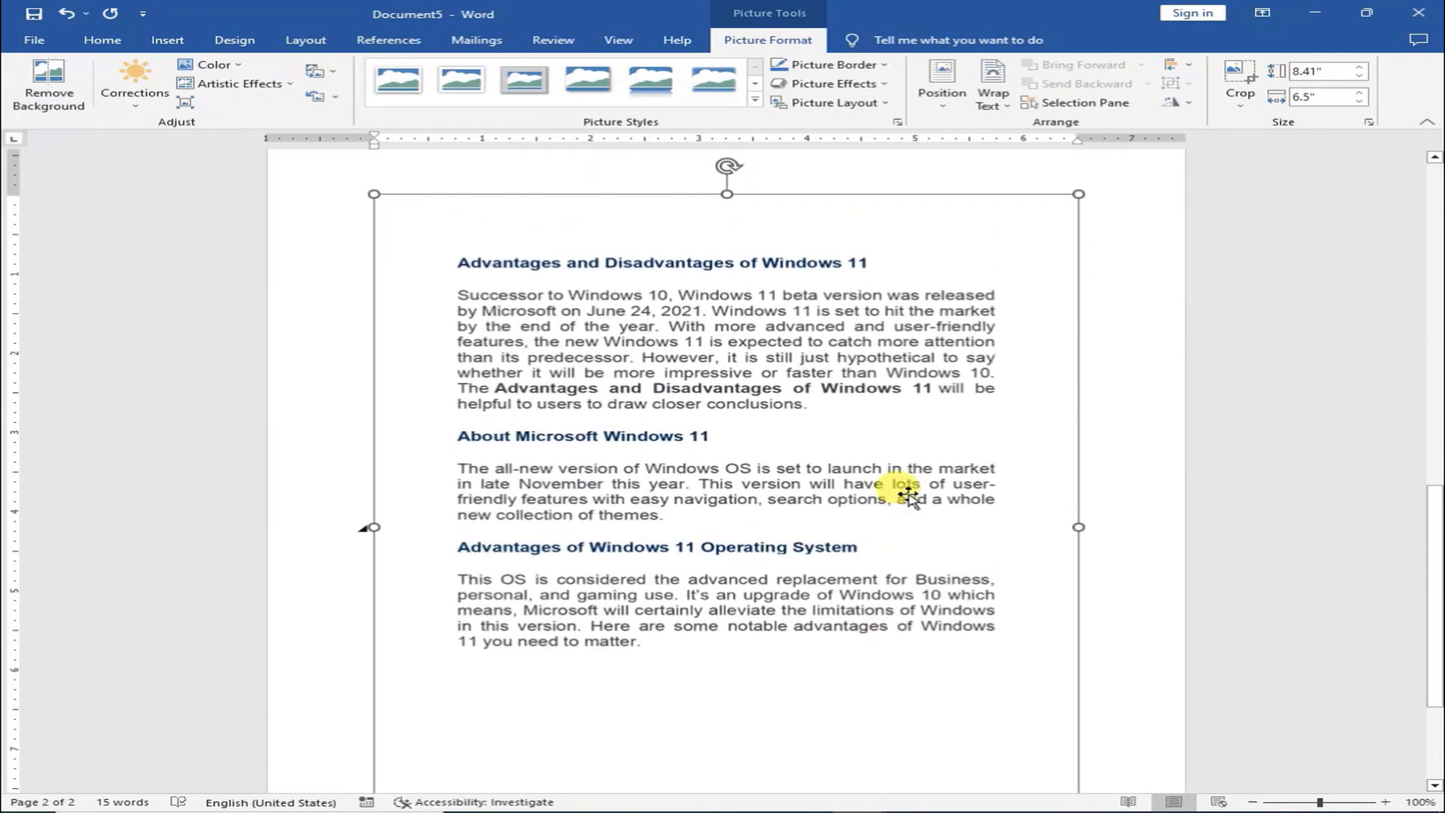
pyautogui.scroll(2, 909, 496)
pyautogui.scroll(1, 909, 496)
pyautogui.scroll(3, 908, 495)
pyautogui.scroll(-2, 909, 497)
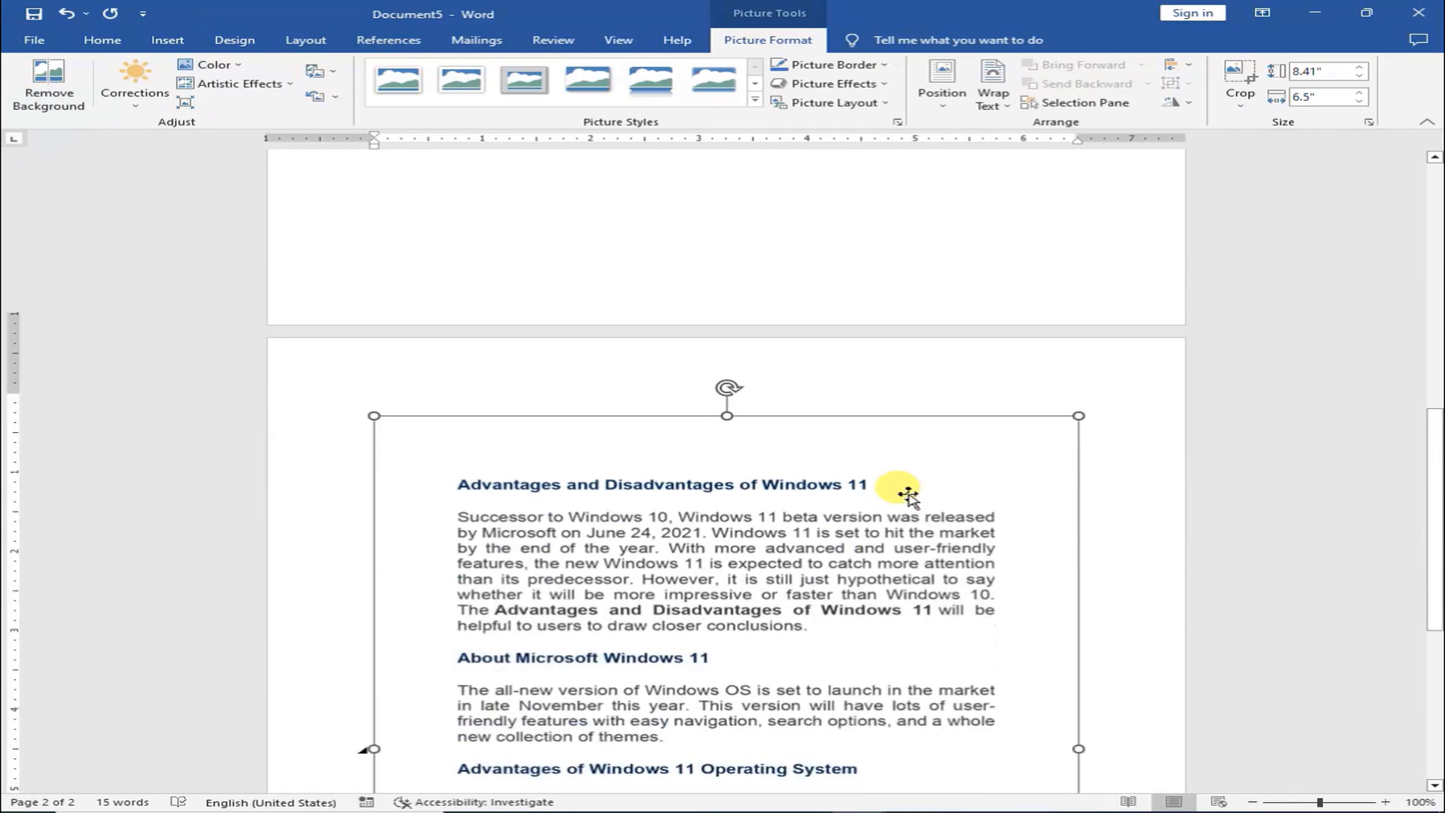
pyautogui.scroll(-2, 907, 493)
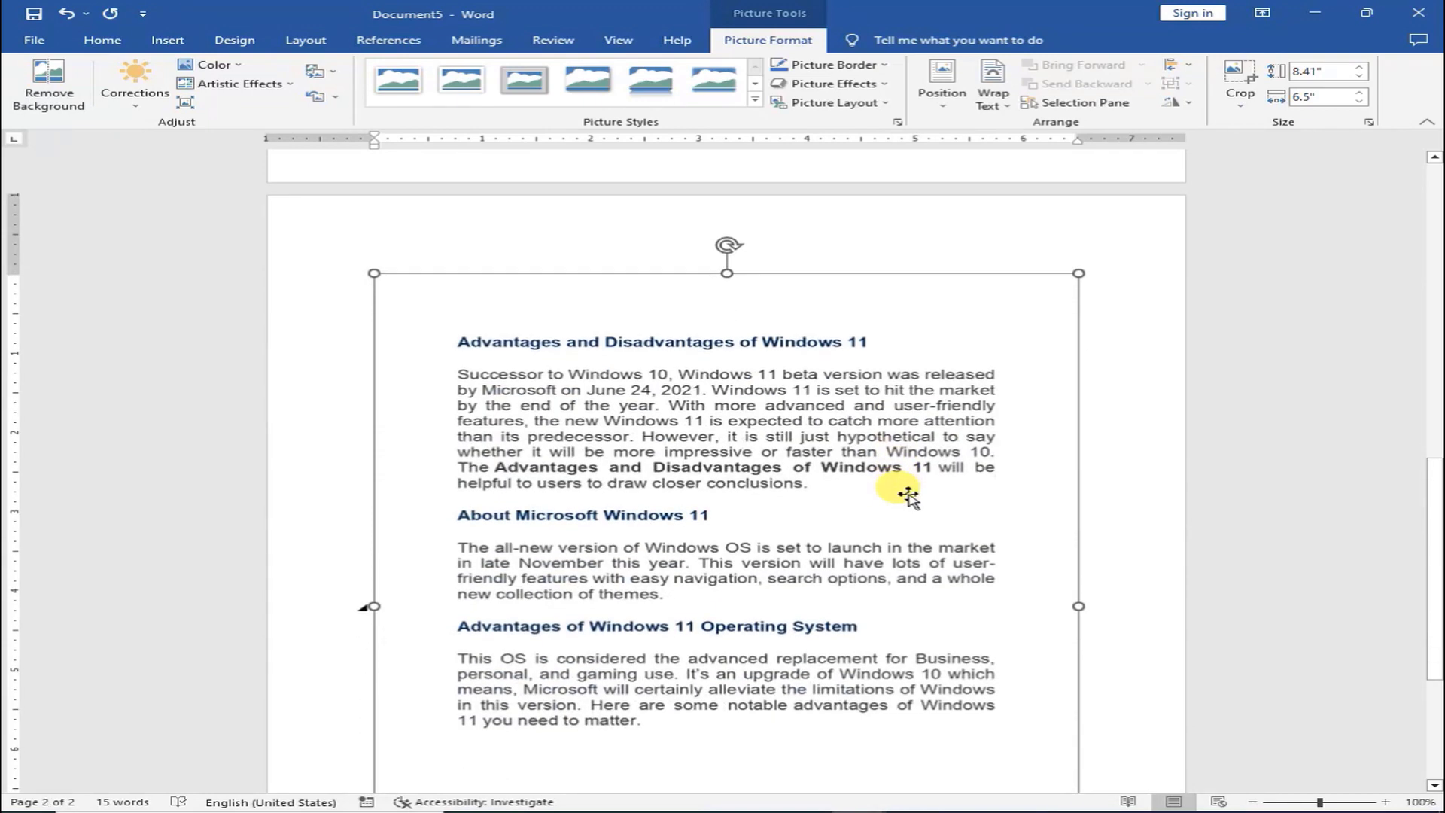
pyautogui.scroll(-2, 909, 494)
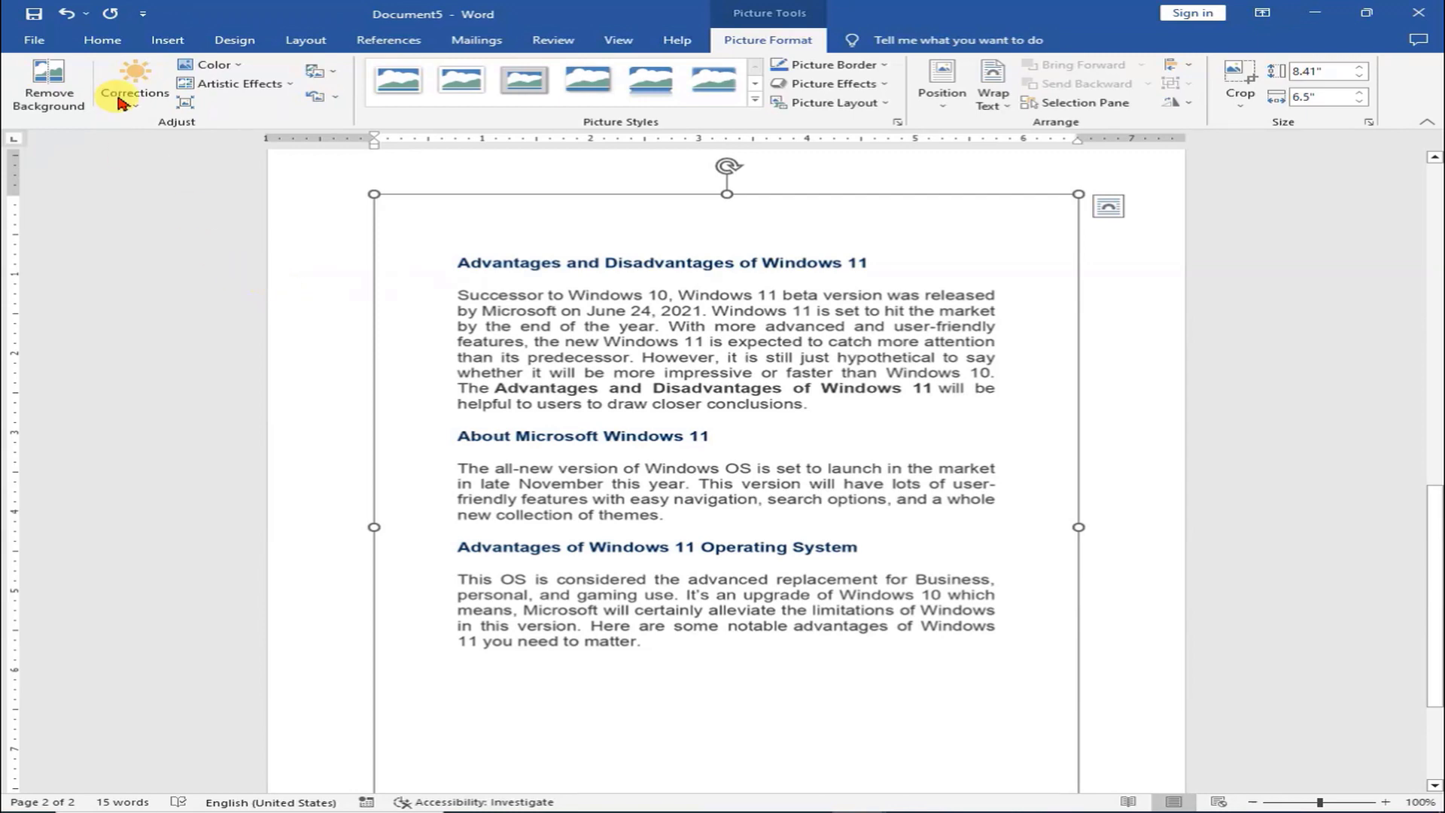
# Save a PDF copy named 'How to Convert Image to Word Document' on the Desktop.
pyautogui.click(36, 39)
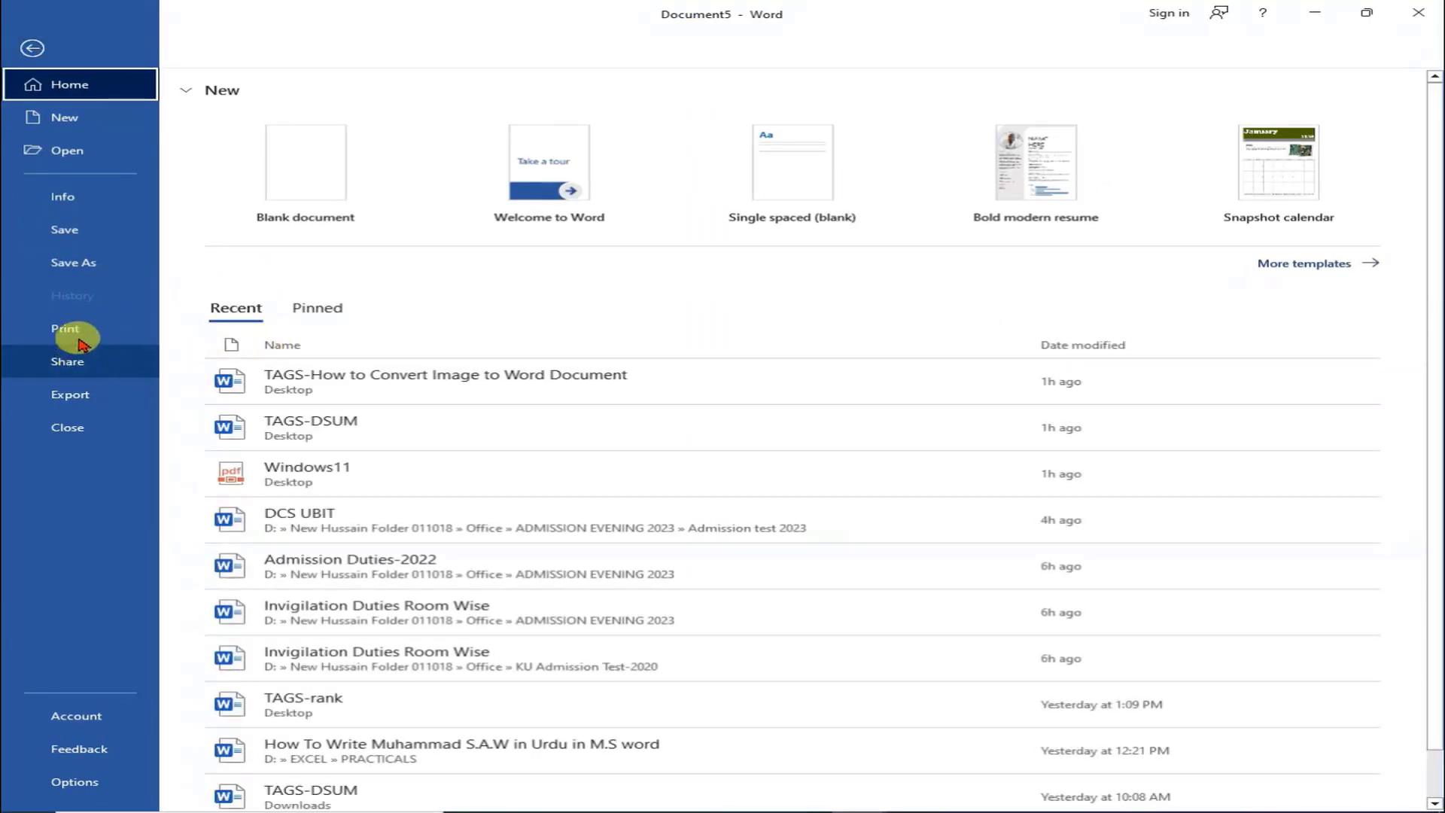
pyautogui.click(109, 265)
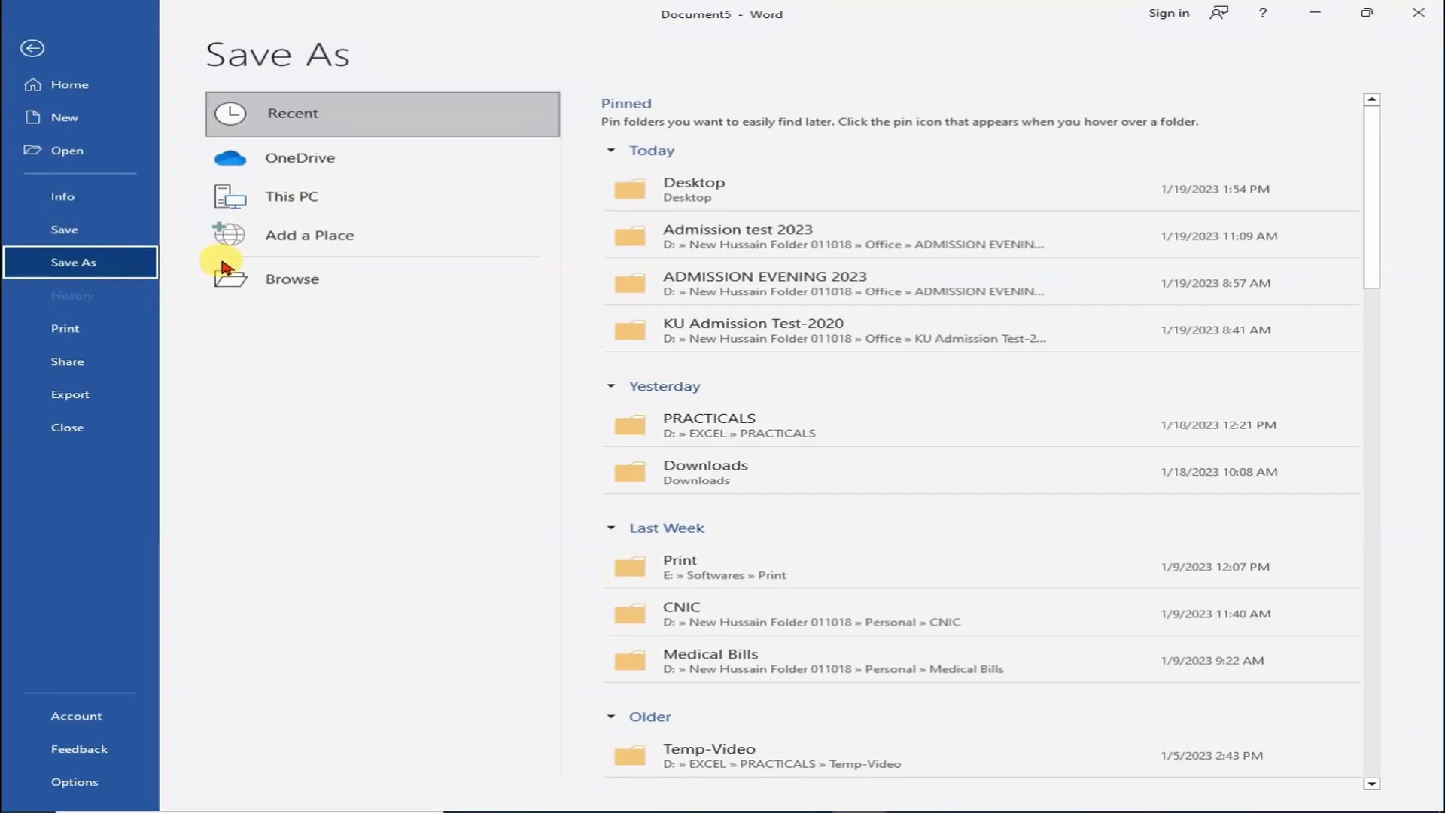
pyautogui.click(778, 204)
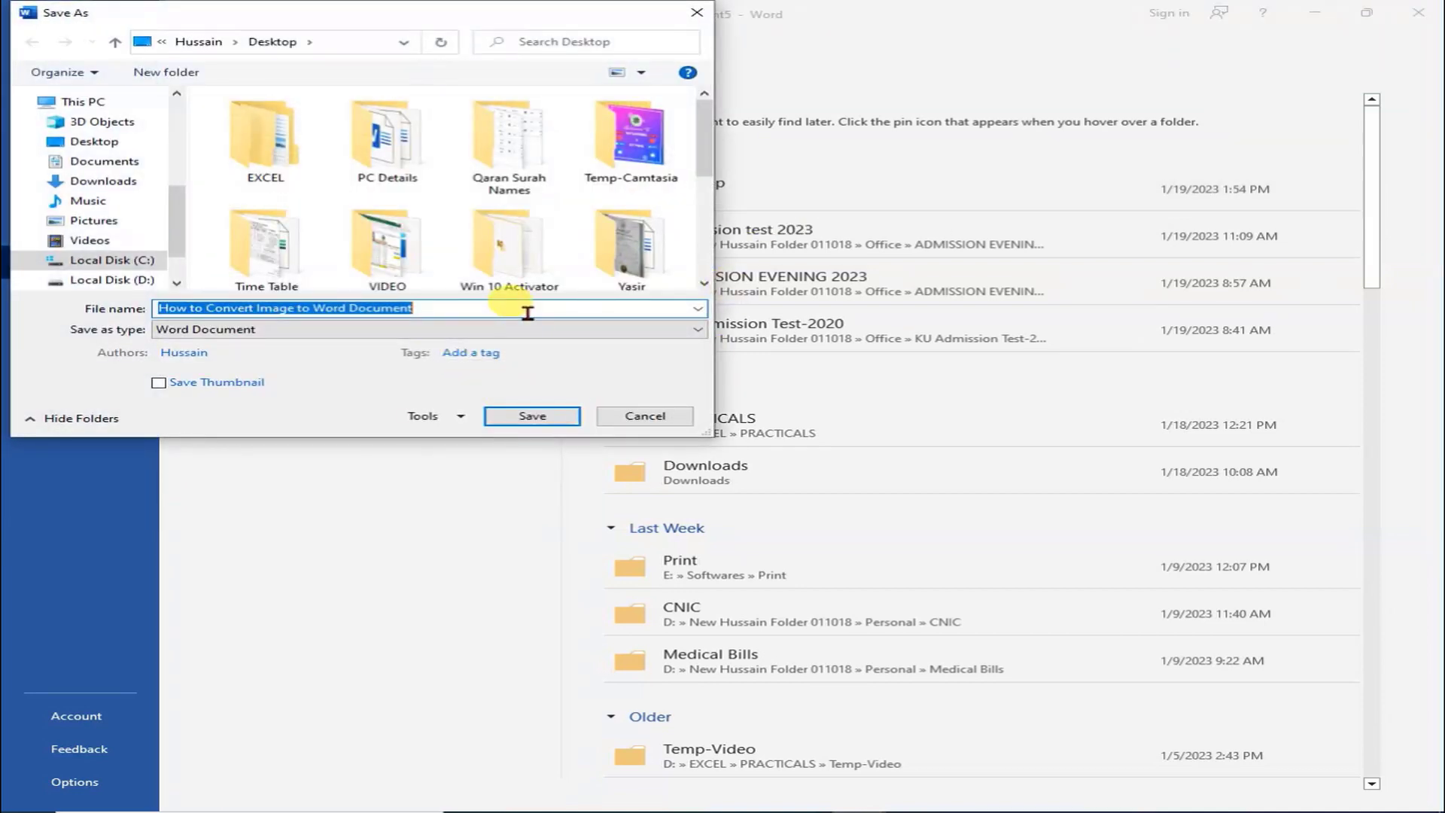
pyautogui.click(591, 329)
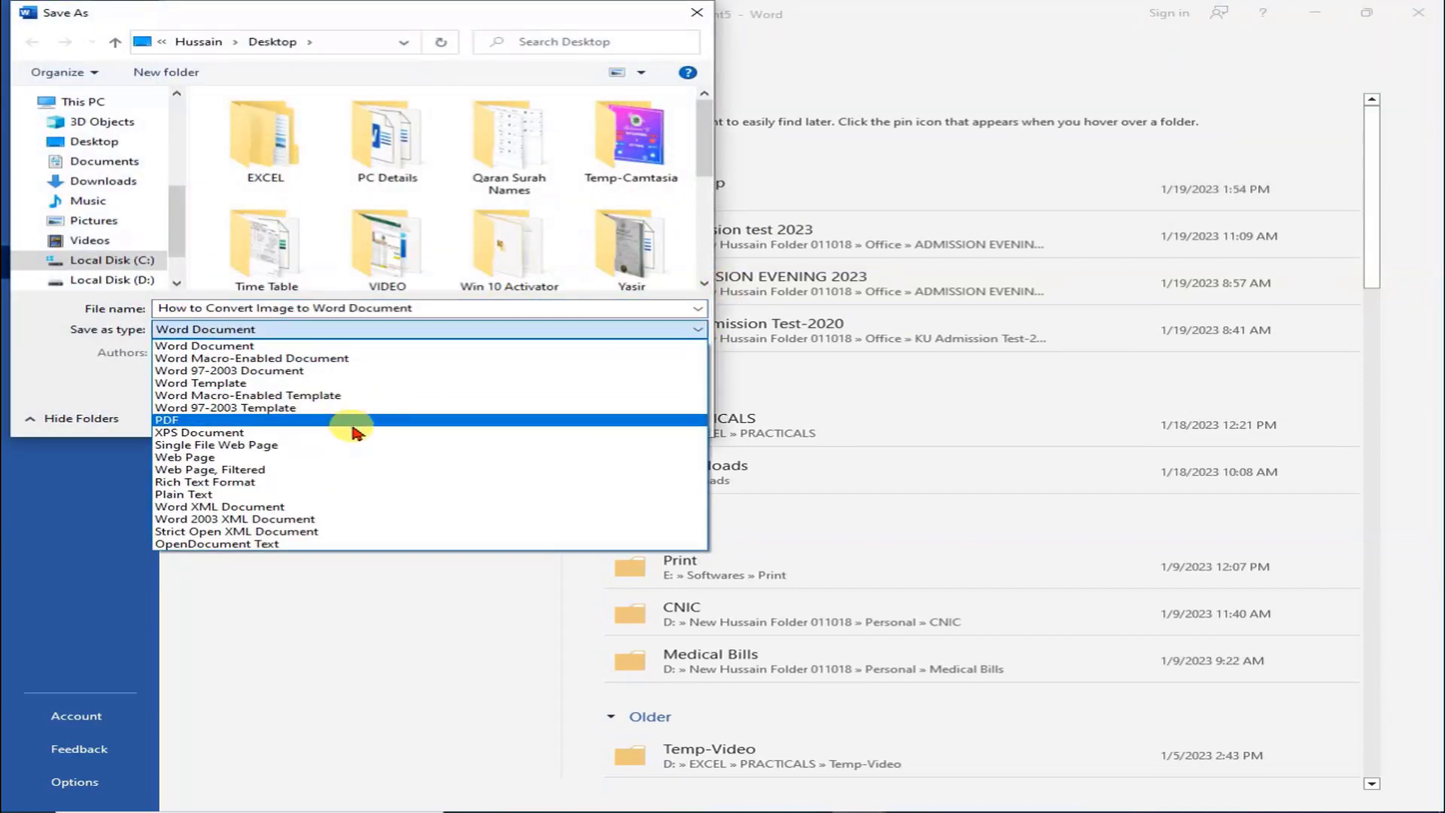
pyautogui.click(356, 434)
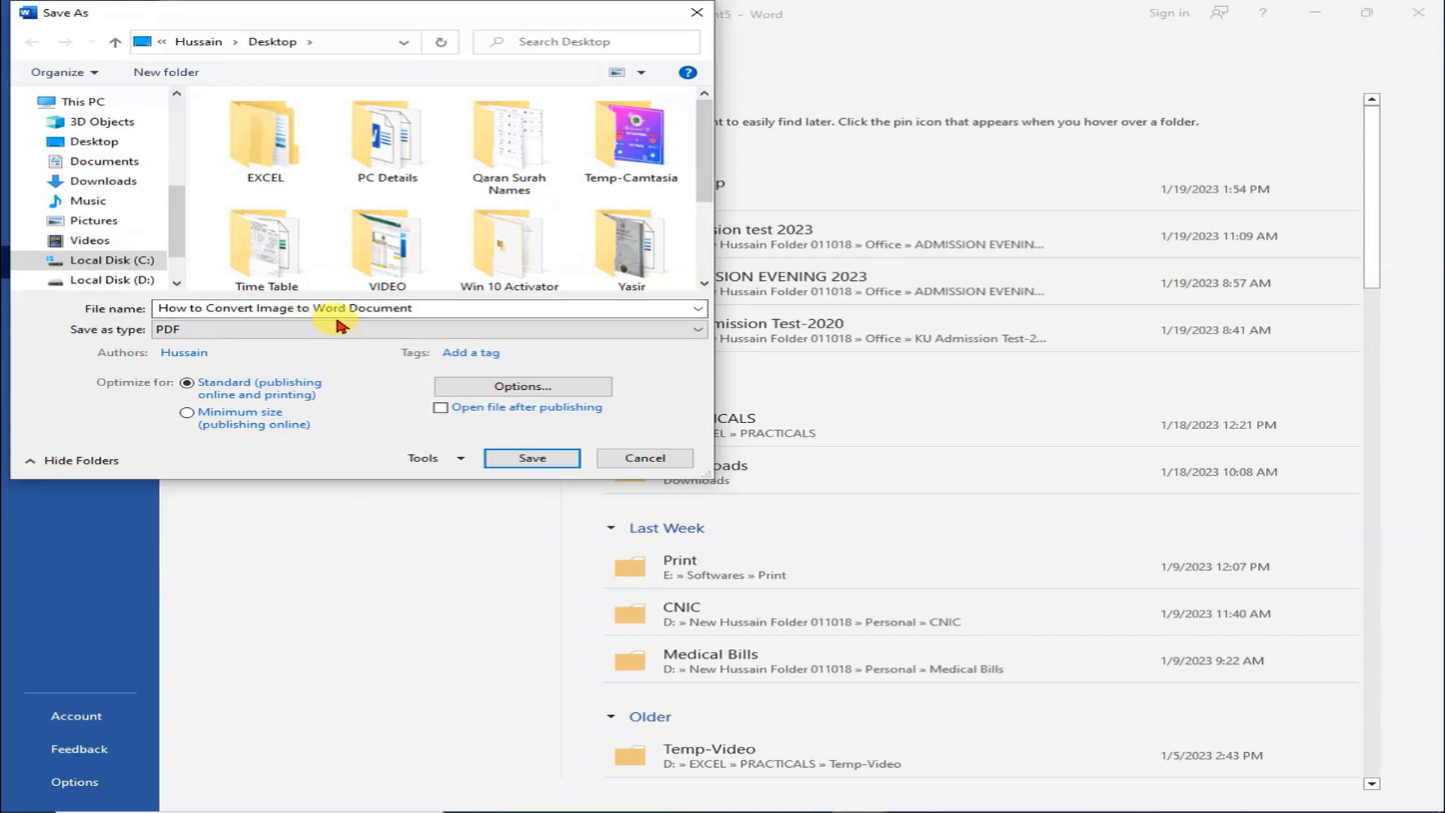
pyautogui.click(539, 457)
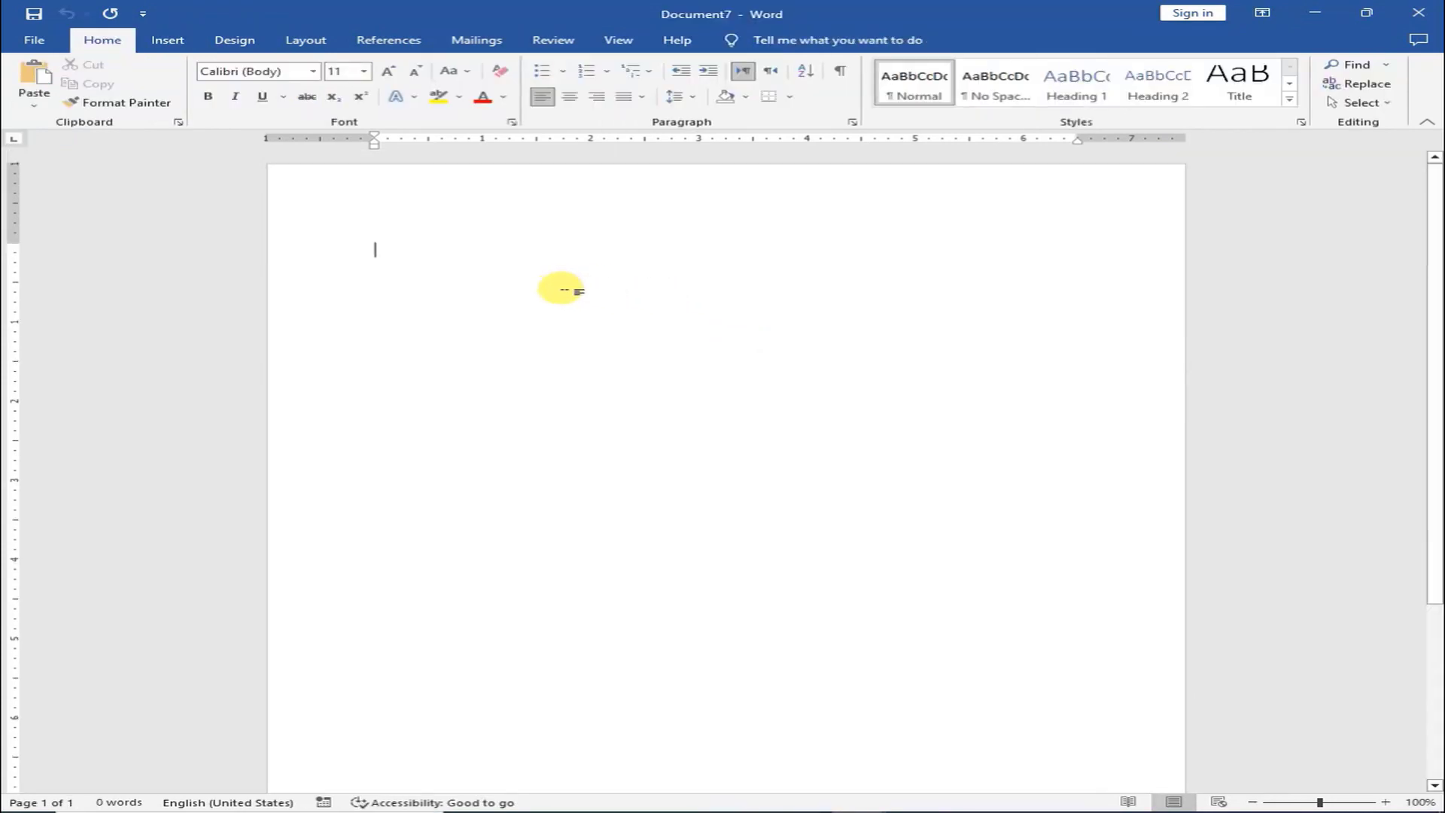
# Switch the blank document to Outline view and show the master document commands.
pyautogui.click(611, 42)
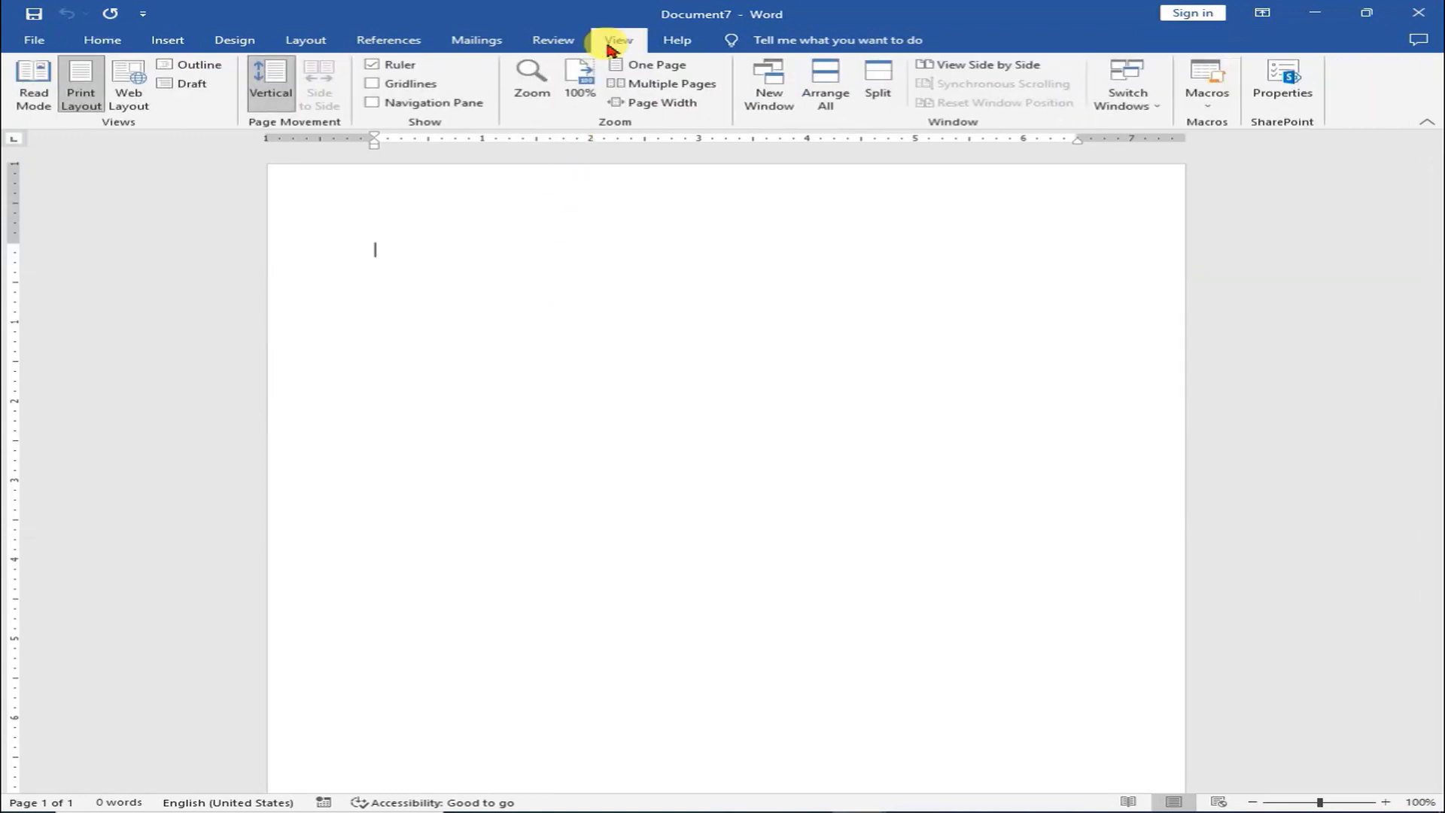
pyautogui.click(191, 67)
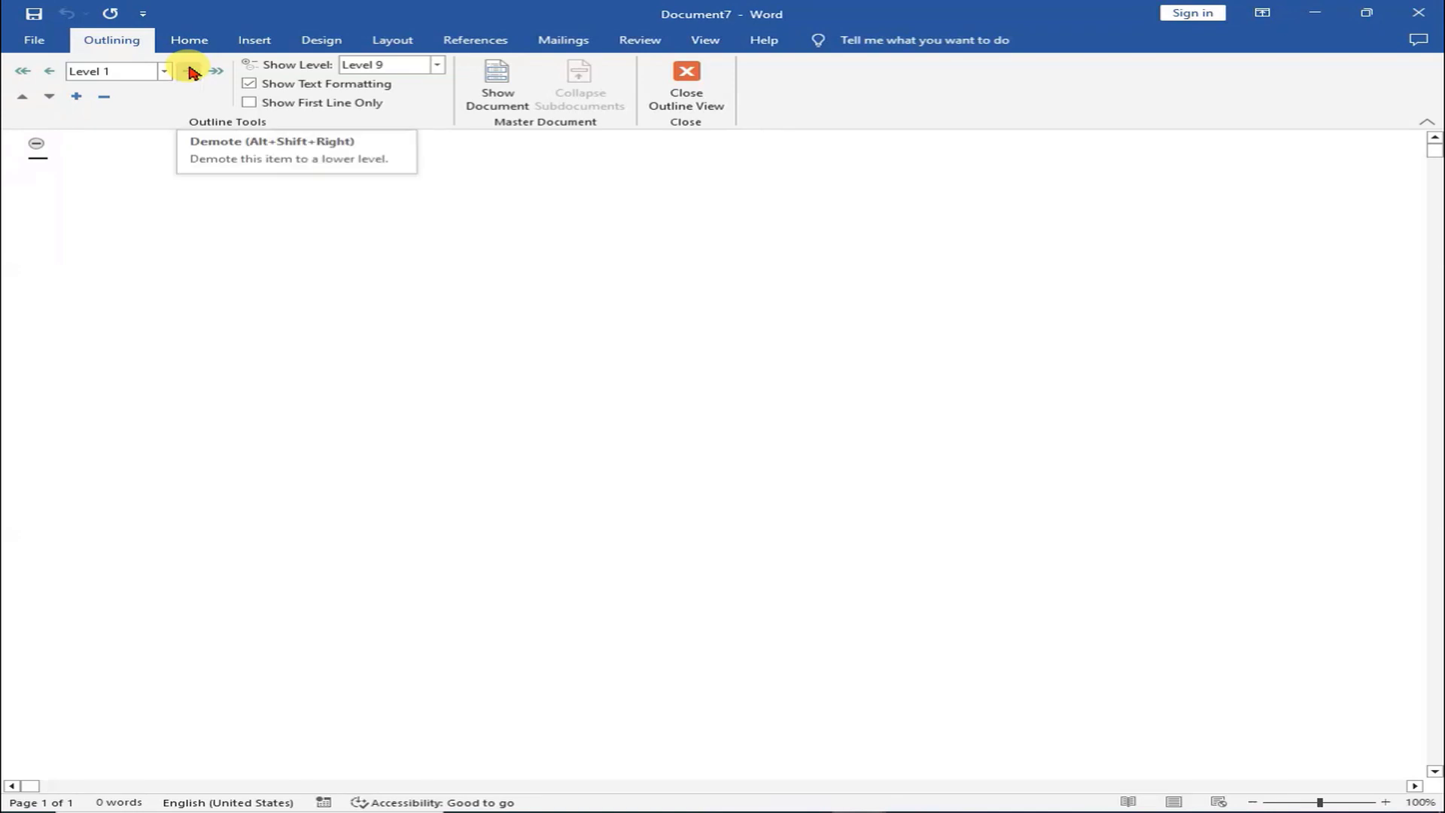
pyautogui.click(509, 102)
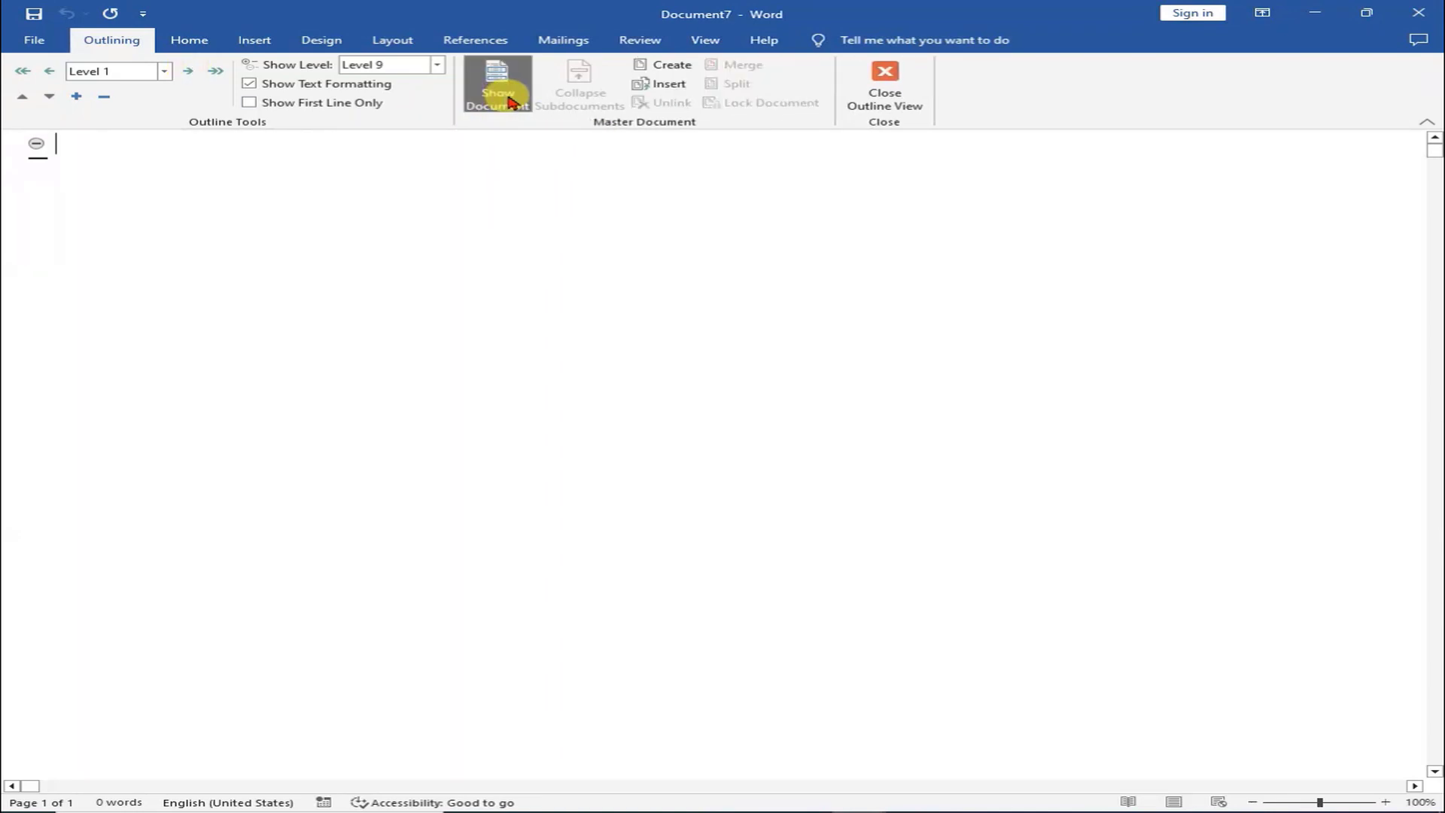
# Insert the Desktop PDF as a converted subdocument, renaming the clashing heading style.
pyautogui.click(670, 85)
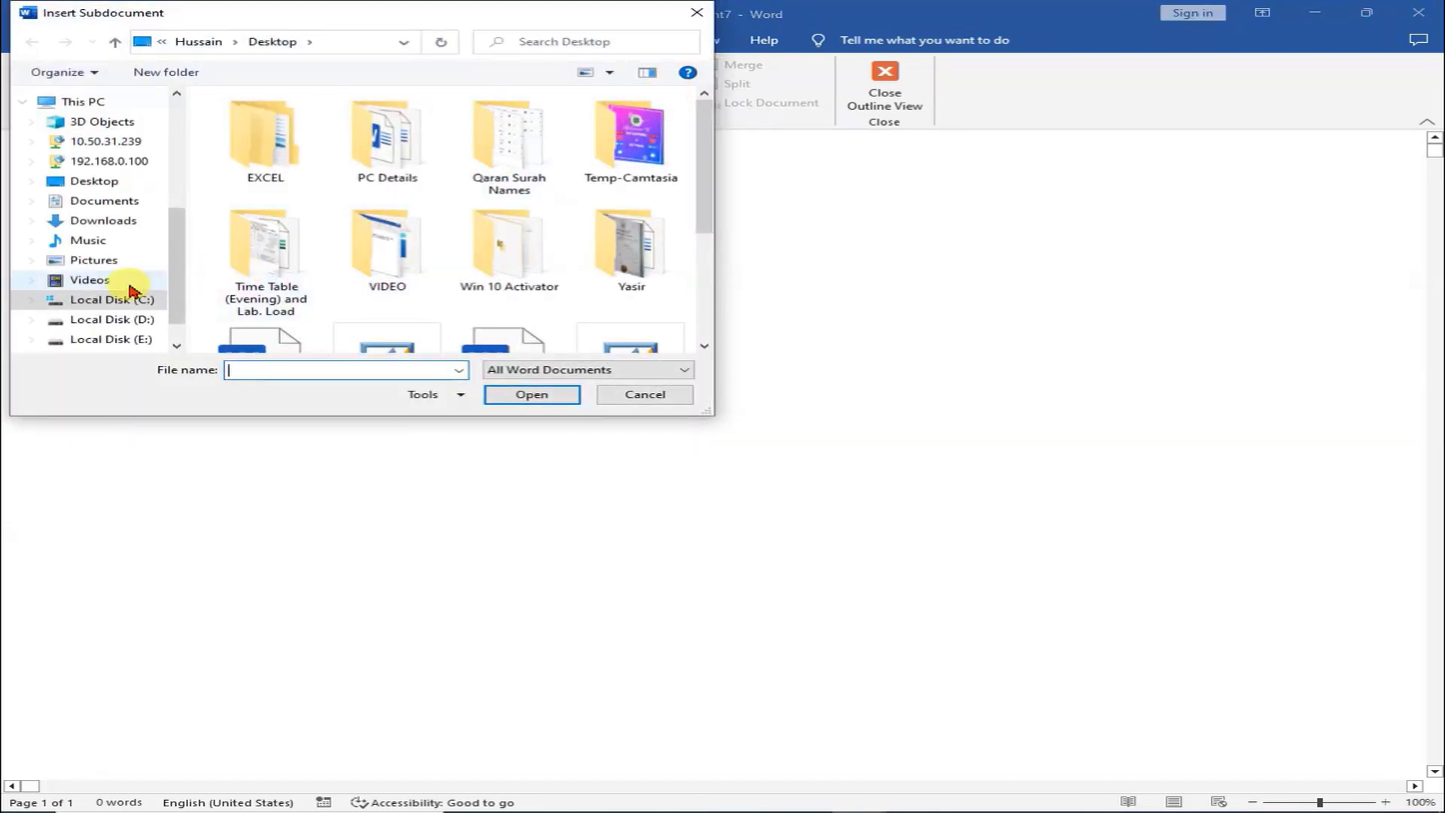
pyautogui.moveTo(181, 233); pyautogui.dragTo(193, 129)
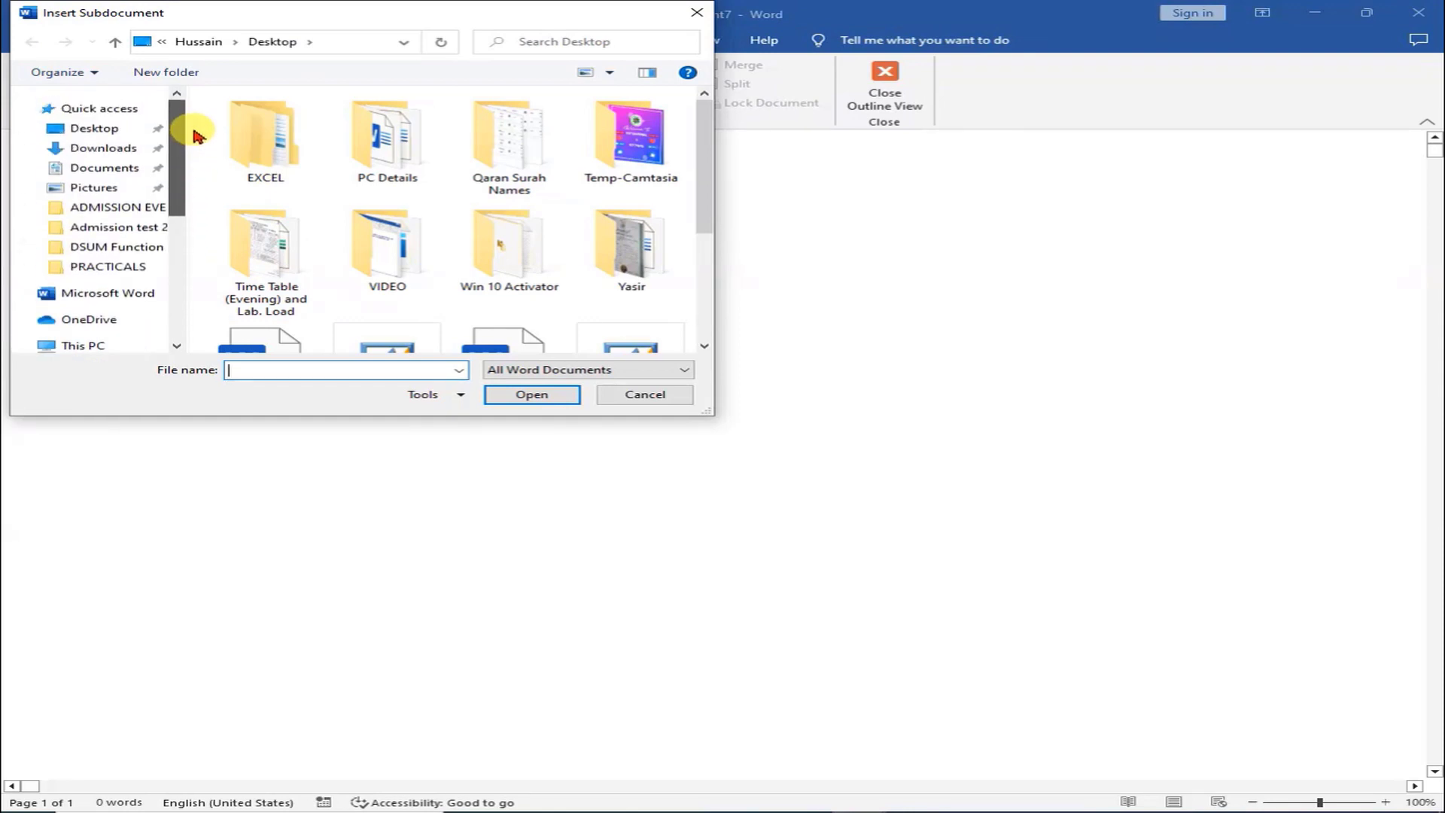
pyautogui.click(113, 136)
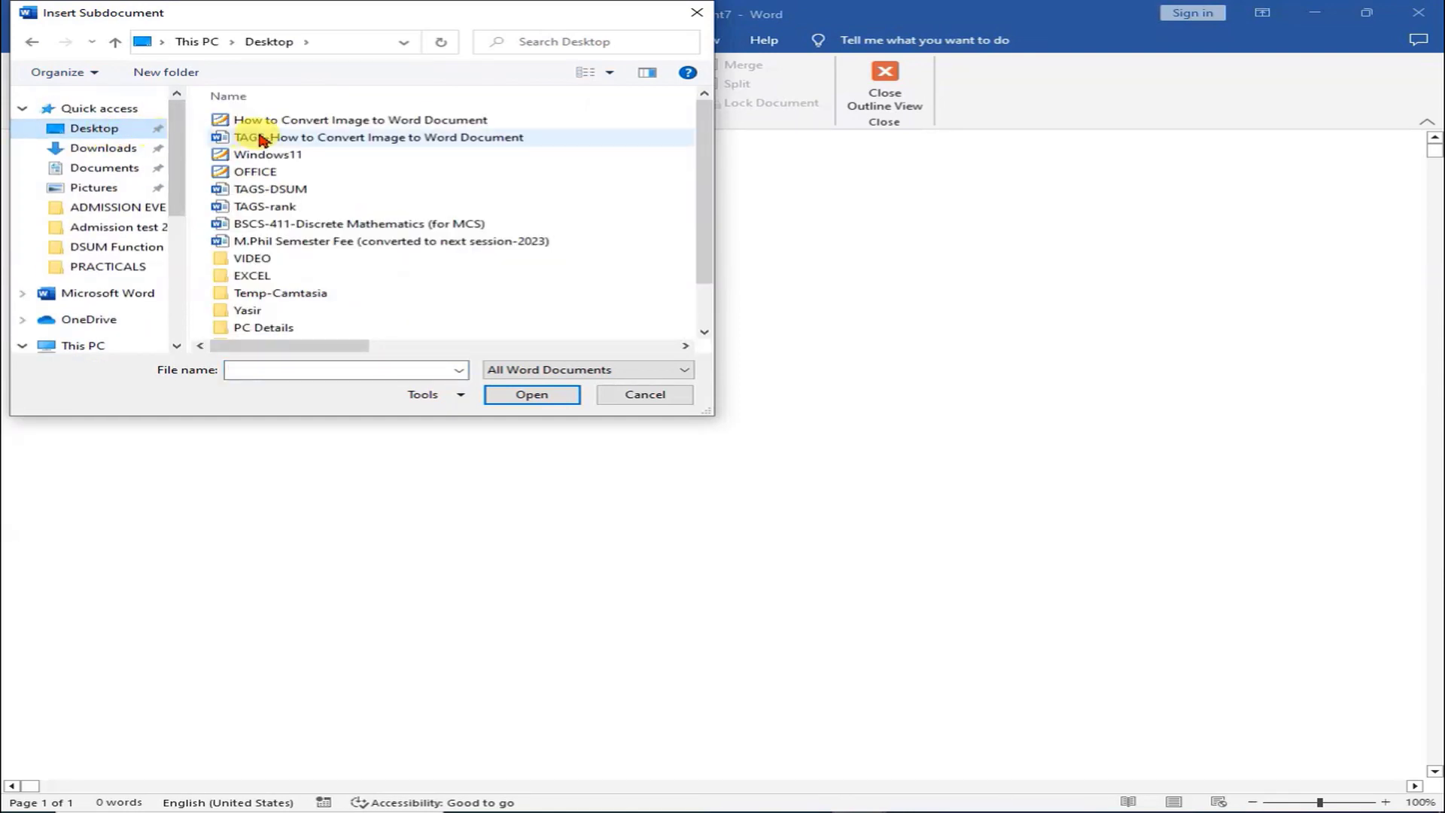
pyautogui.doubleClick(310, 126)
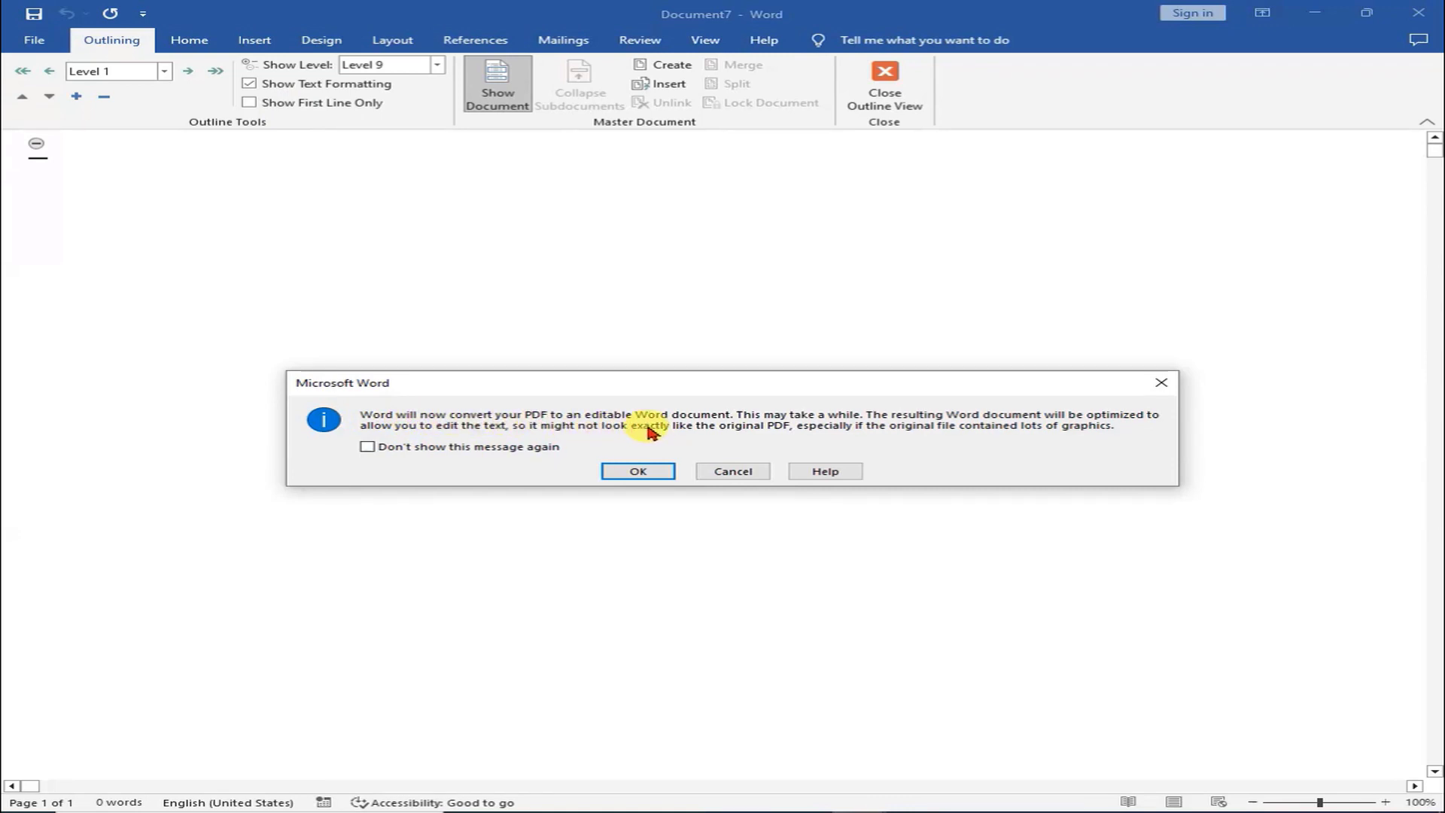
pyautogui.click(641, 473)
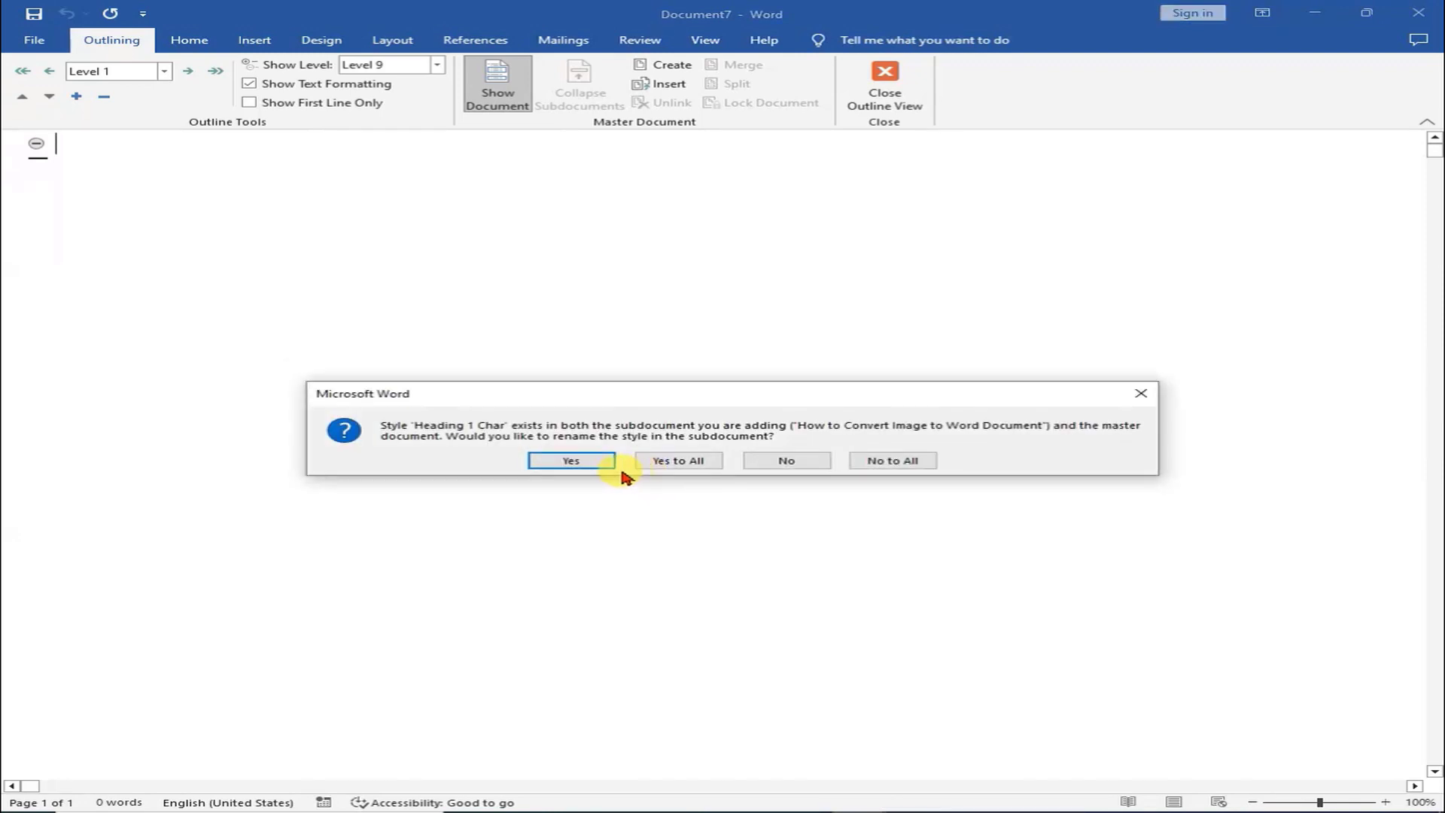
pyautogui.click(570, 461)
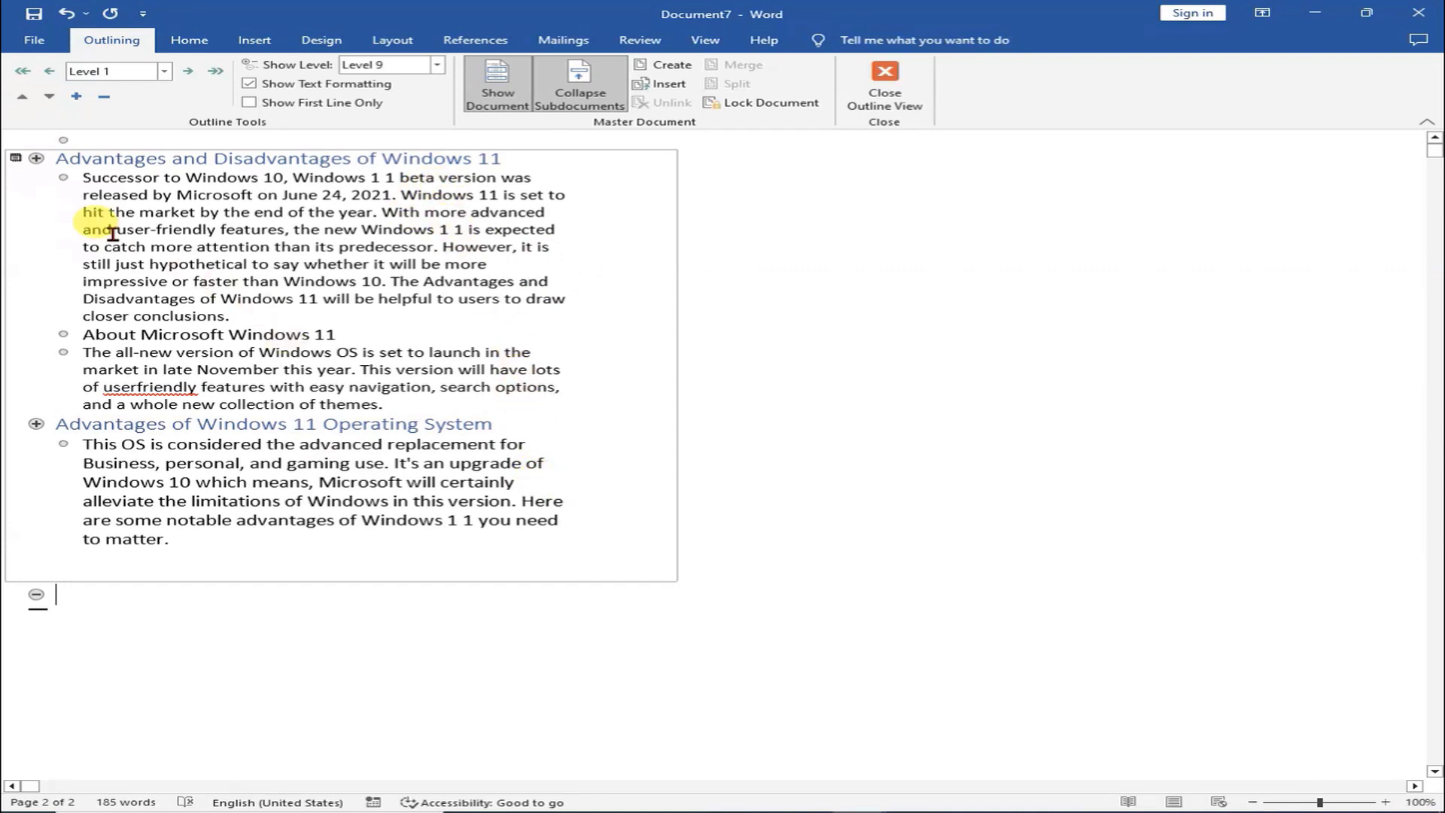
# Exit Outline view to page layout and place the cursor at the first paragraph's start.
pyautogui.moveTo(62, 160); pyautogui.dragTo(543, 542)
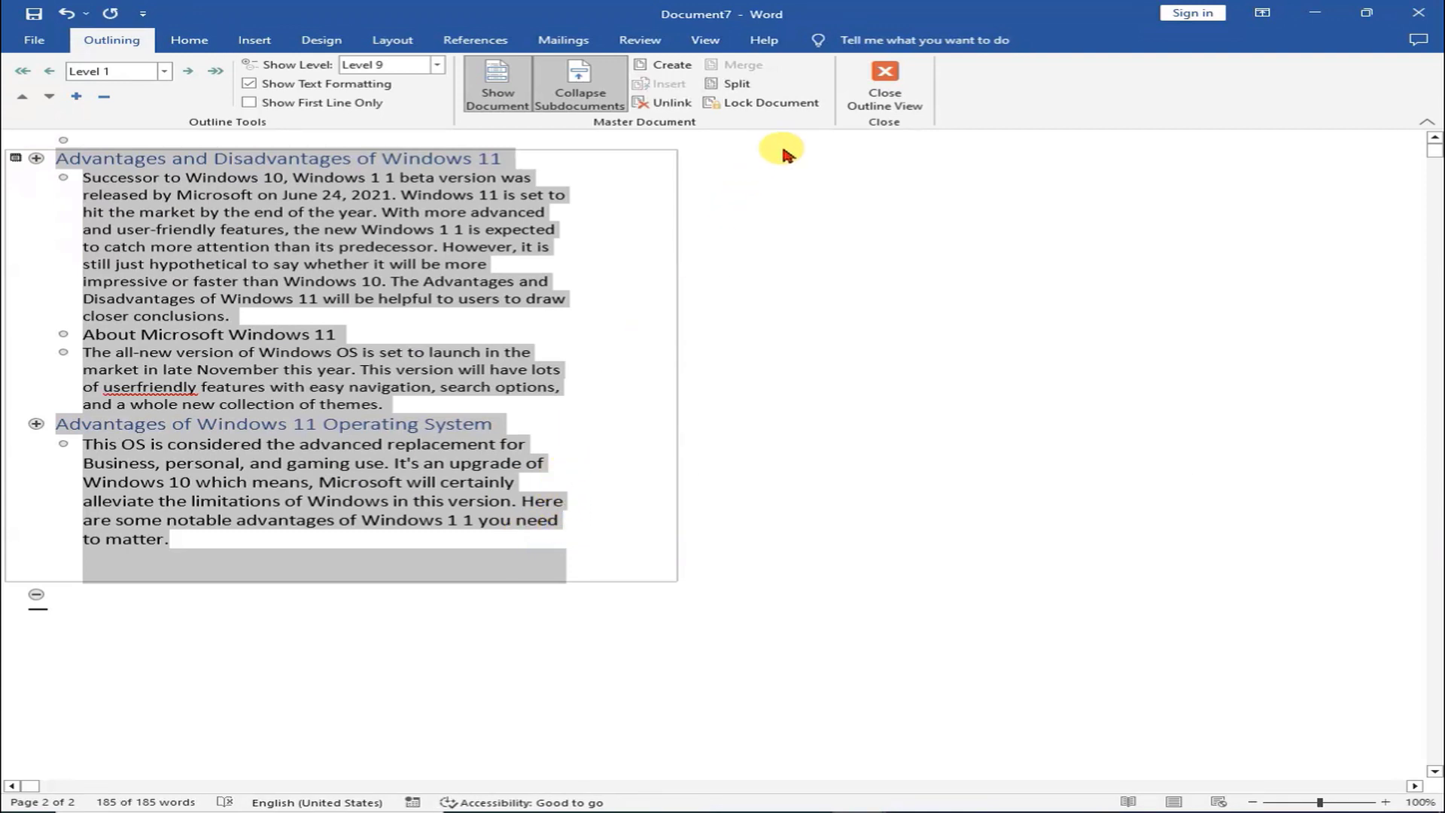
pyautogui.click(885, 84)
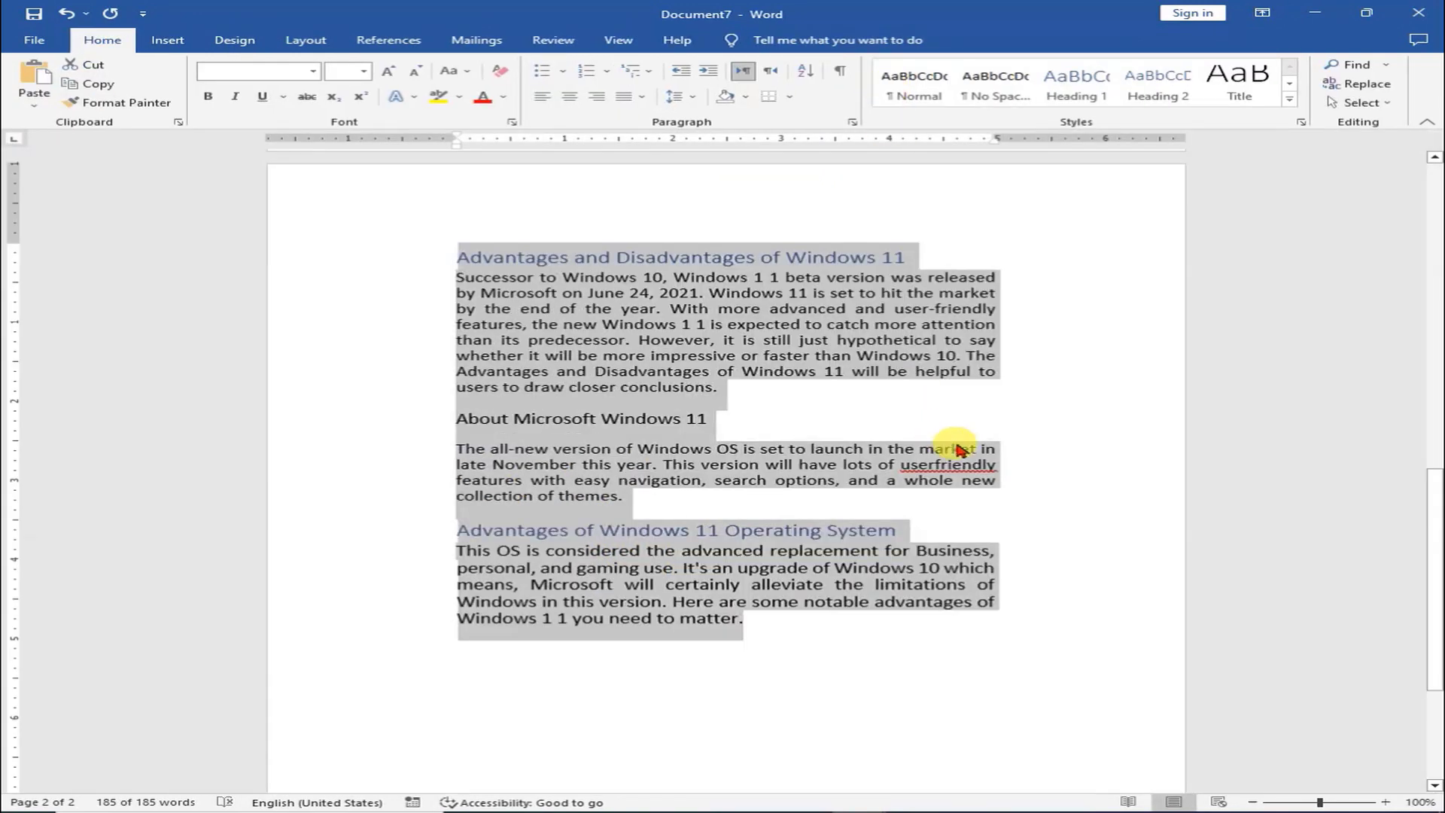
pyautogui.click(1009, 412)
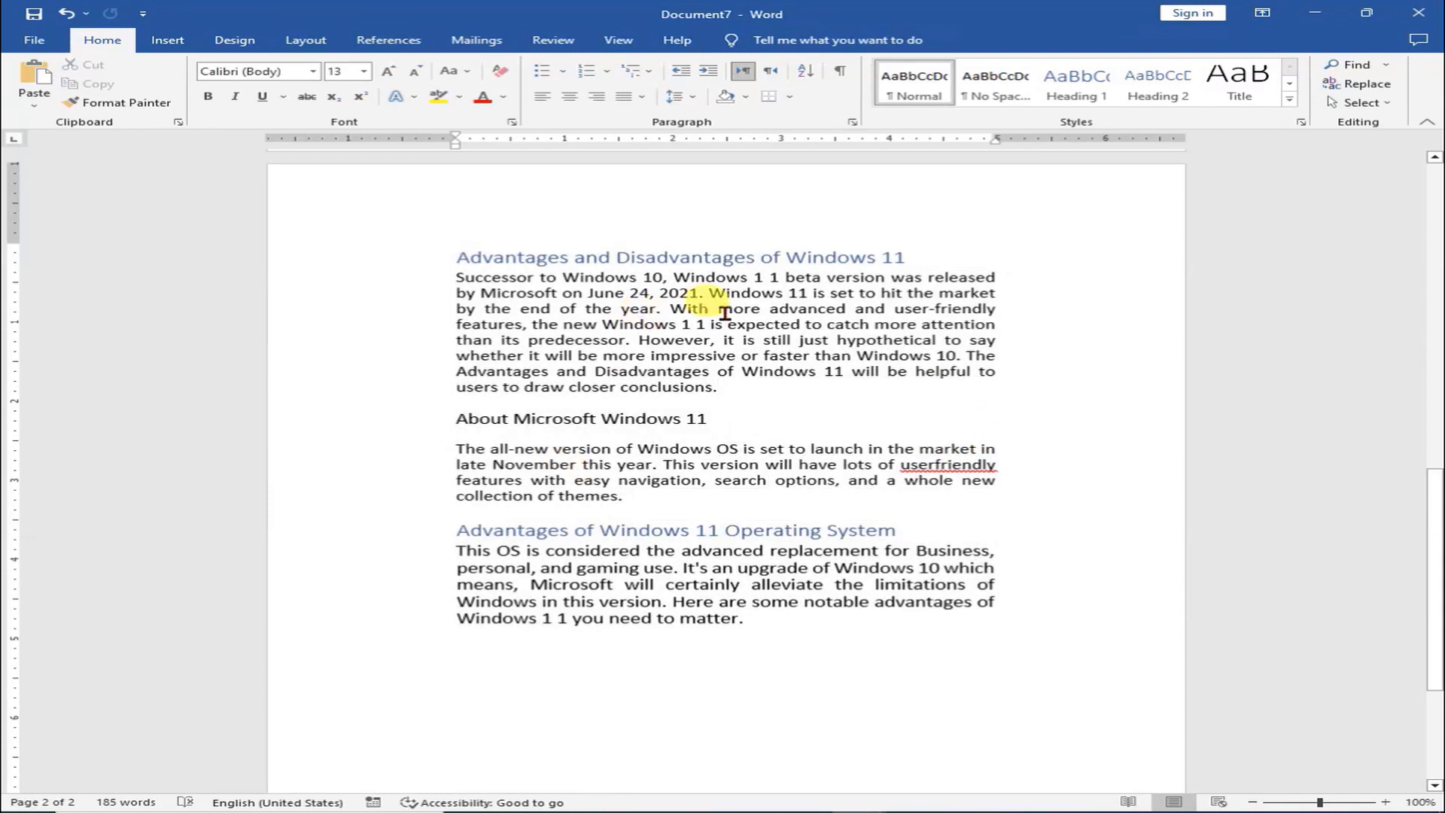
pyautogui.click(659, 293)
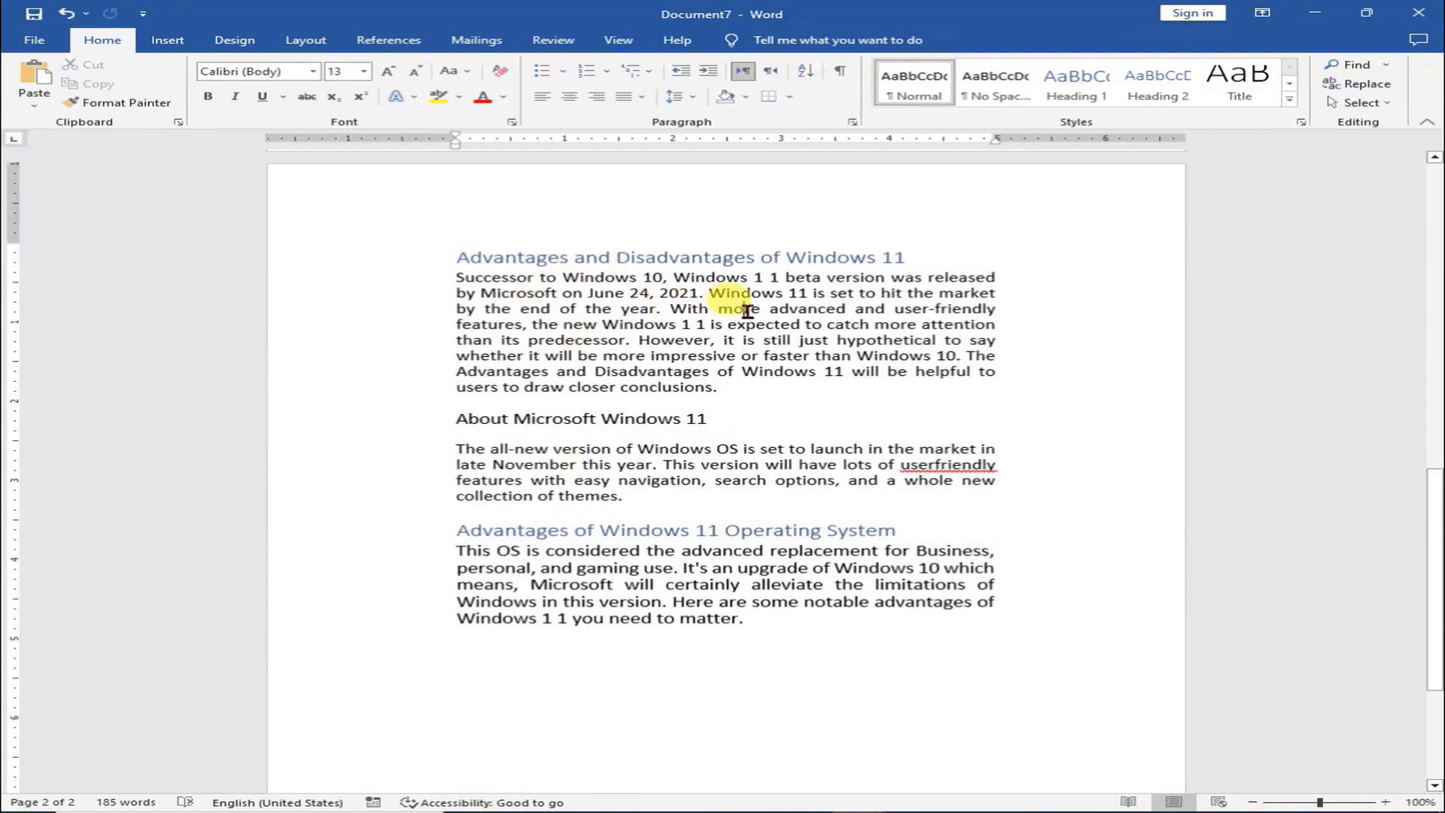
pyautogui.click(909, 258)
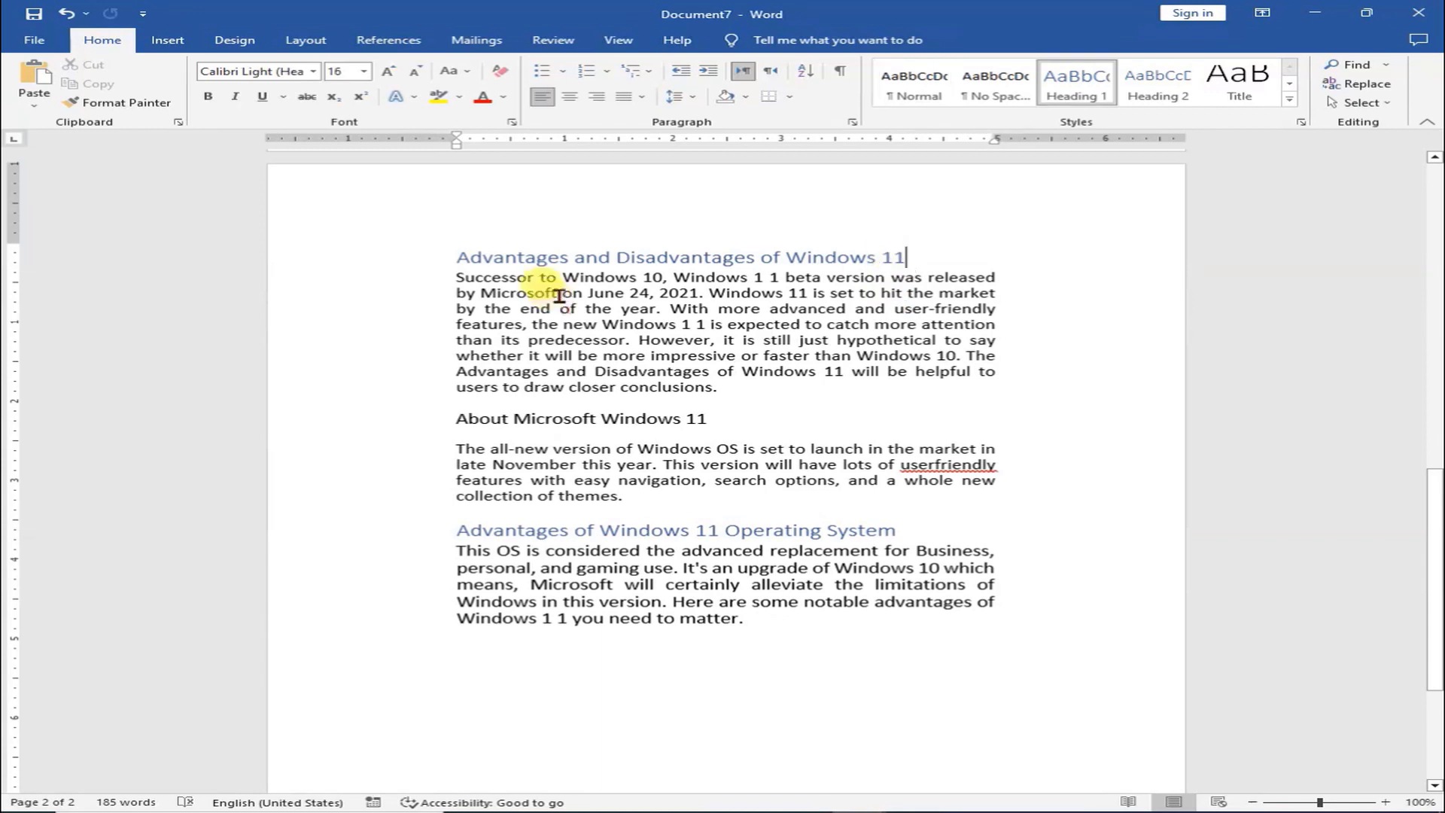
pyautogui.click(463, 277)
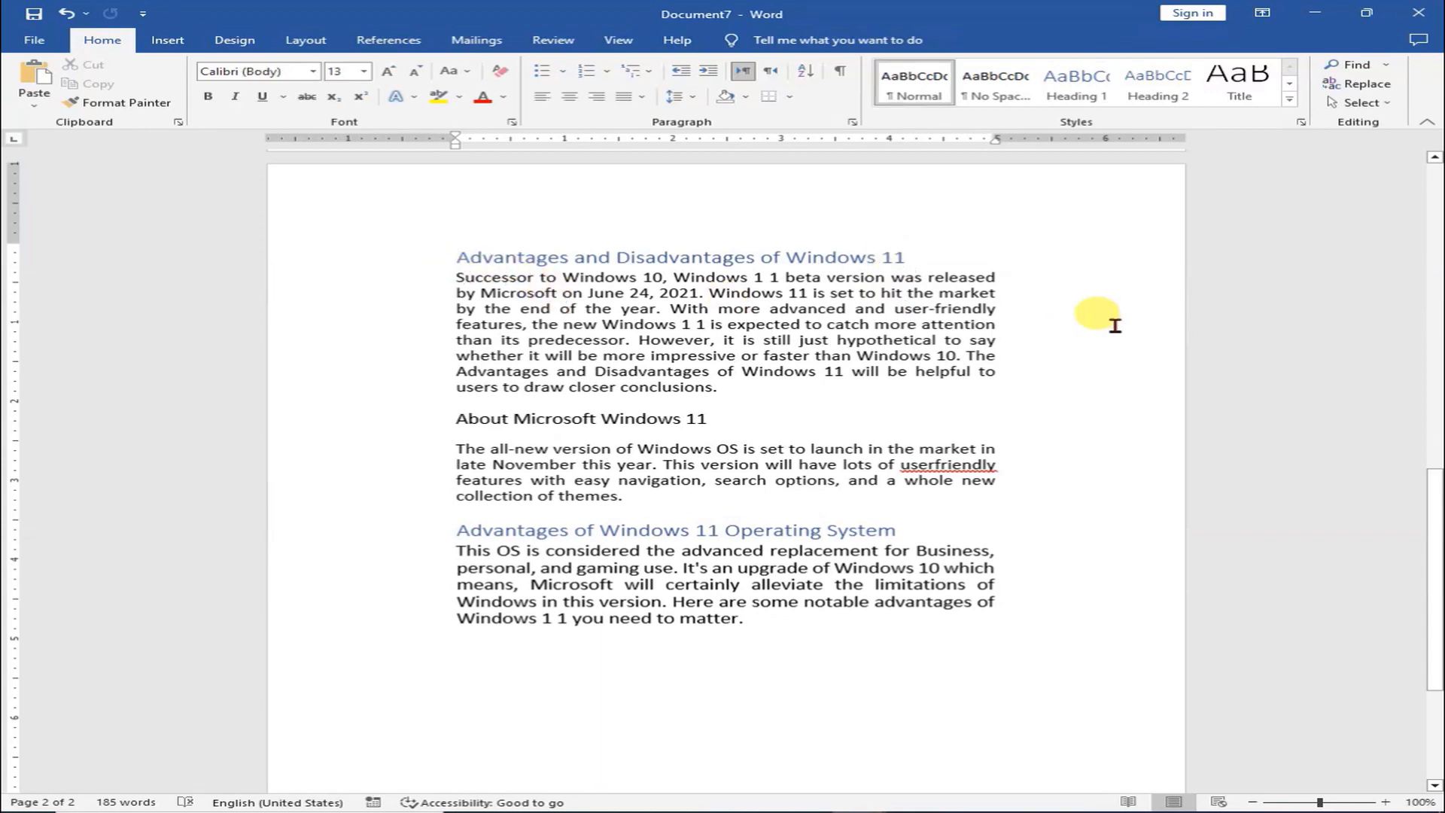
# Add a blank line below the title, then make the title bold and 19 pt.
pyautogui.press('Return')
pyautogui.press('Return')
pyautogui.click(457, 257)
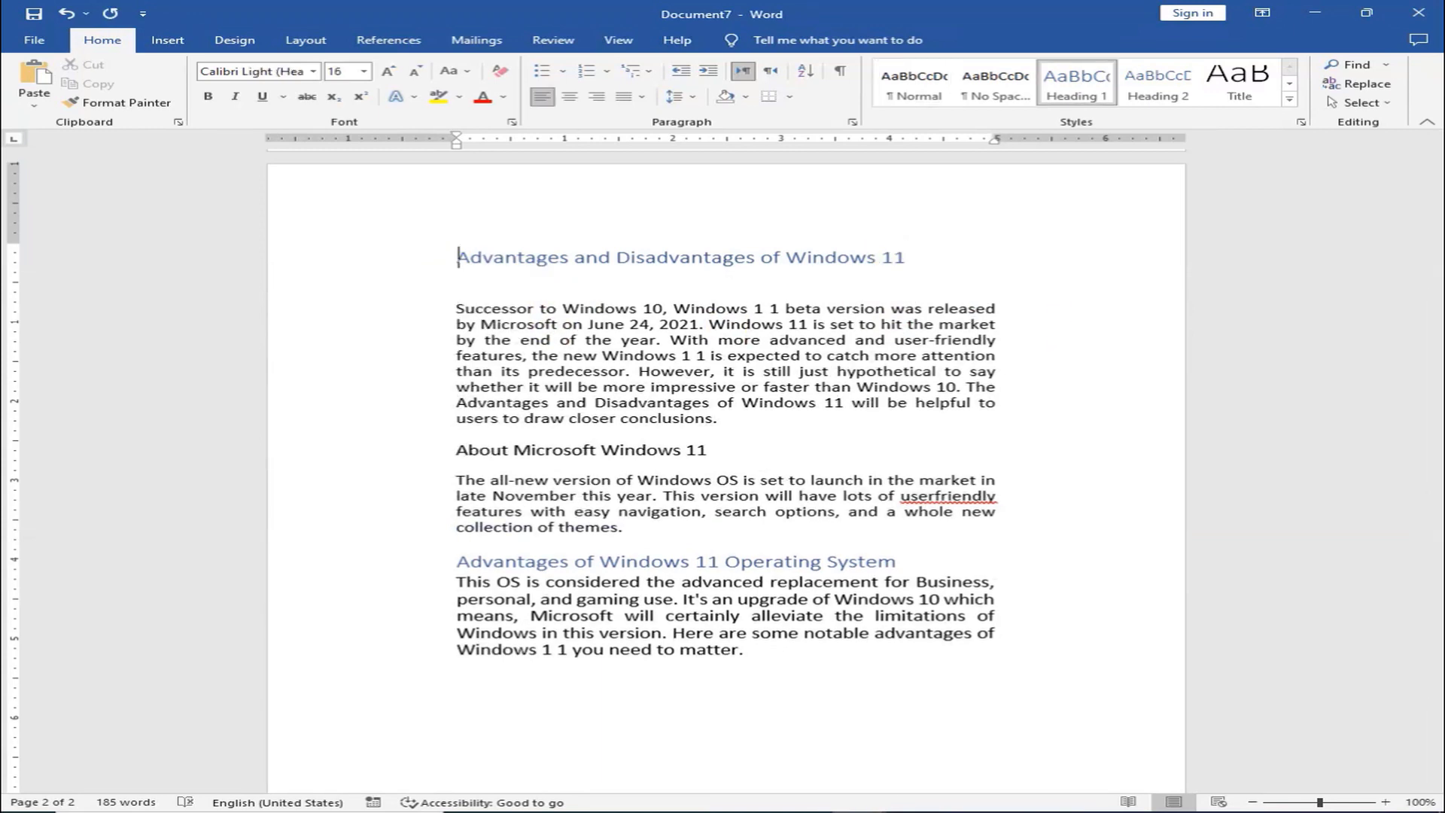
pyautogui.hotkey('shift', 'End')
pyautogui.hotkey('ctrl', 'b')
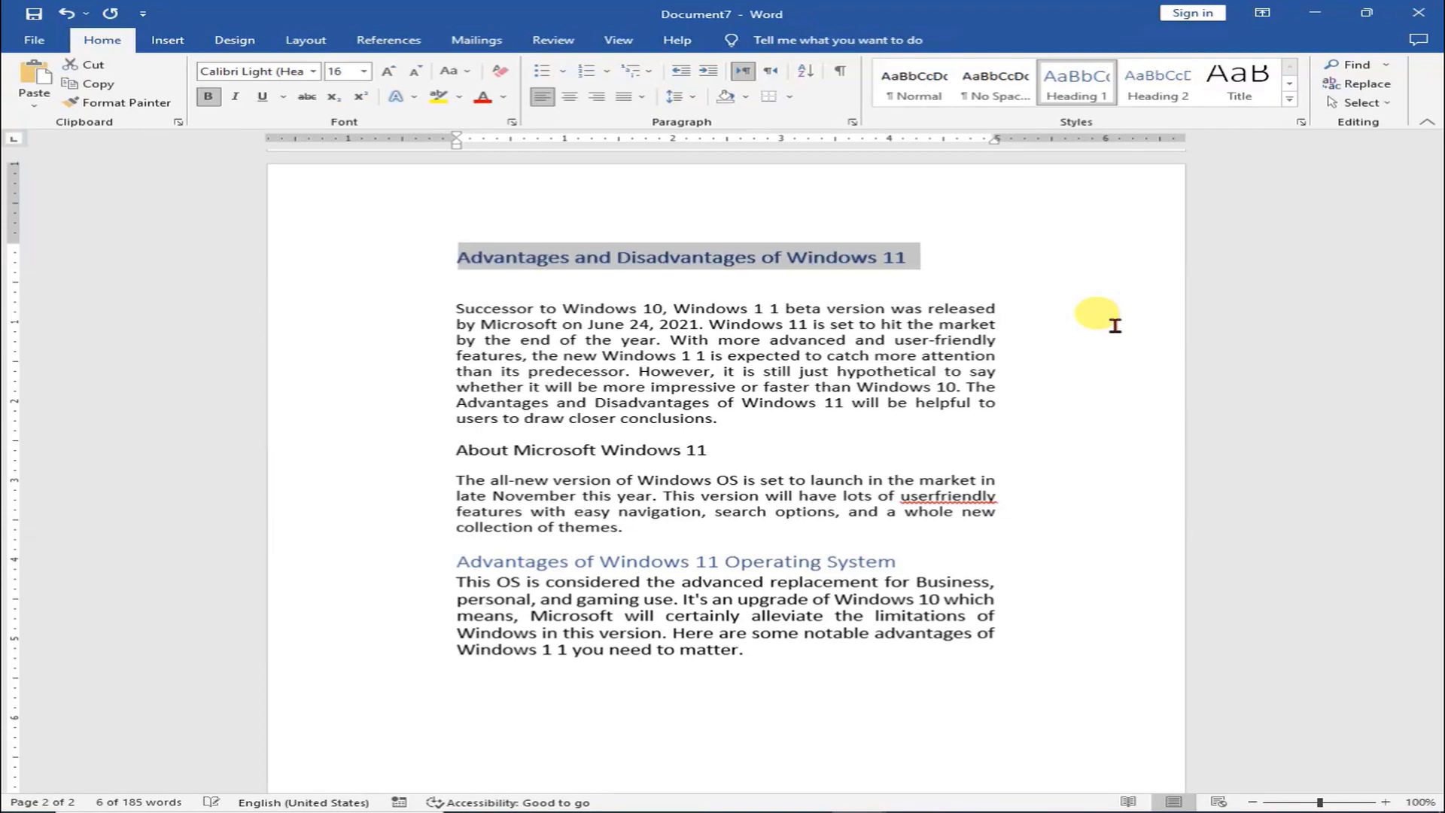
pyautogui.hotkey('ctrl', ']')
pyautogui.hotkey('ctrl', ']')
pyautogui.hotkey('ctrl', ']')
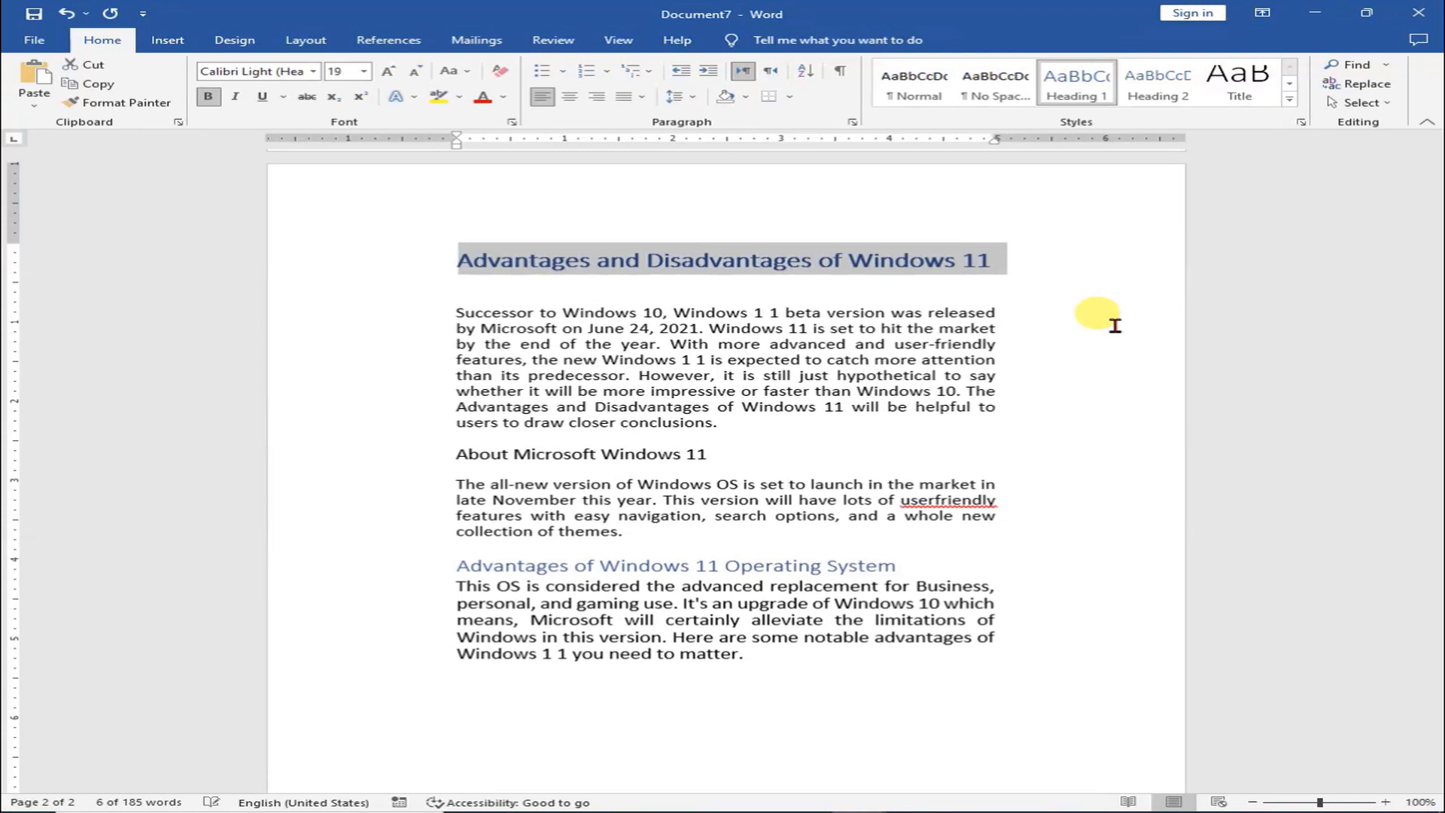
# Make the About Microsoft Windows 11 heading red and enlarge it to 18 pt.
pyautogui.click(723, 454)
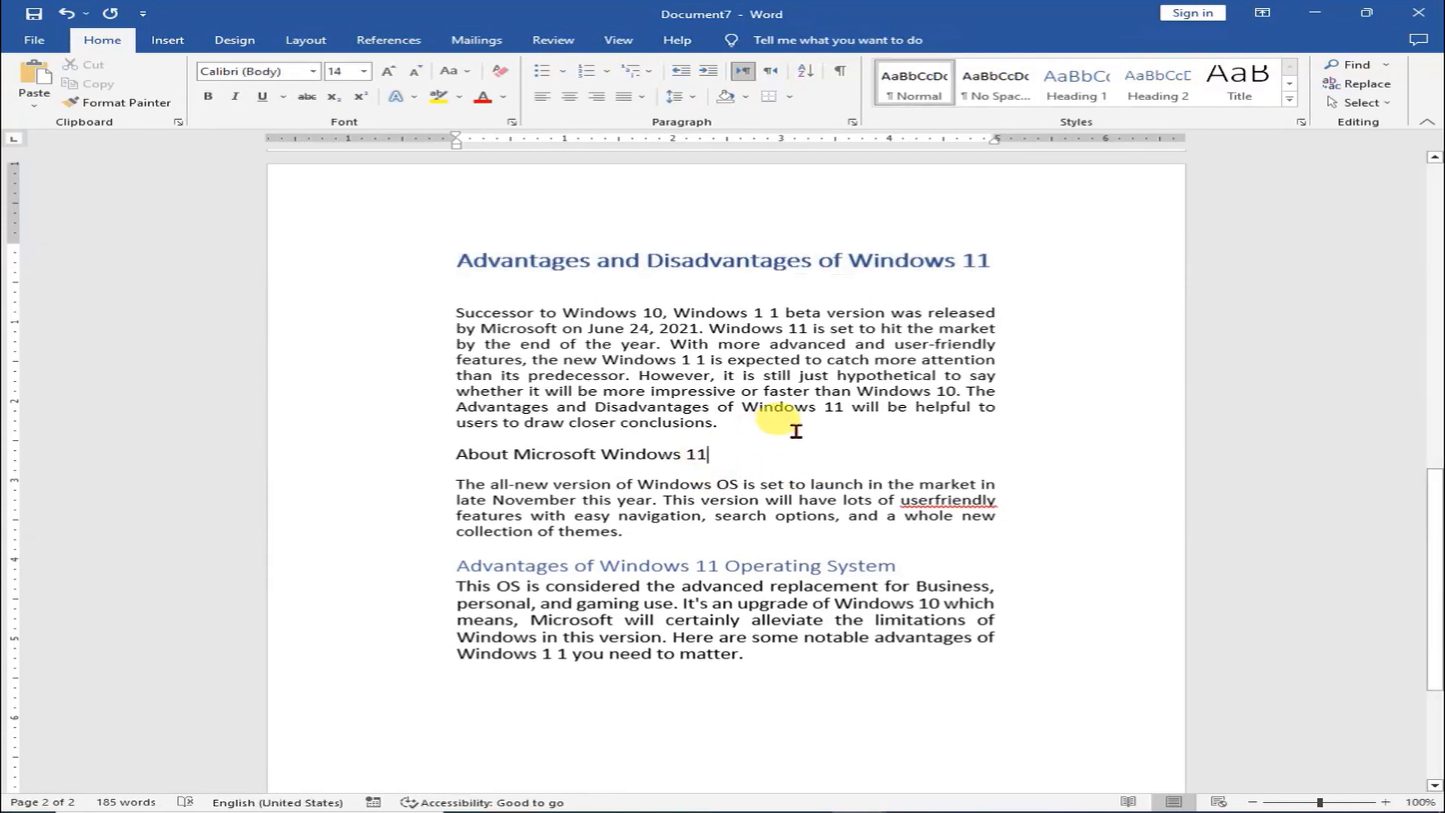
pyautogui.hotkey('shift', 'Home')
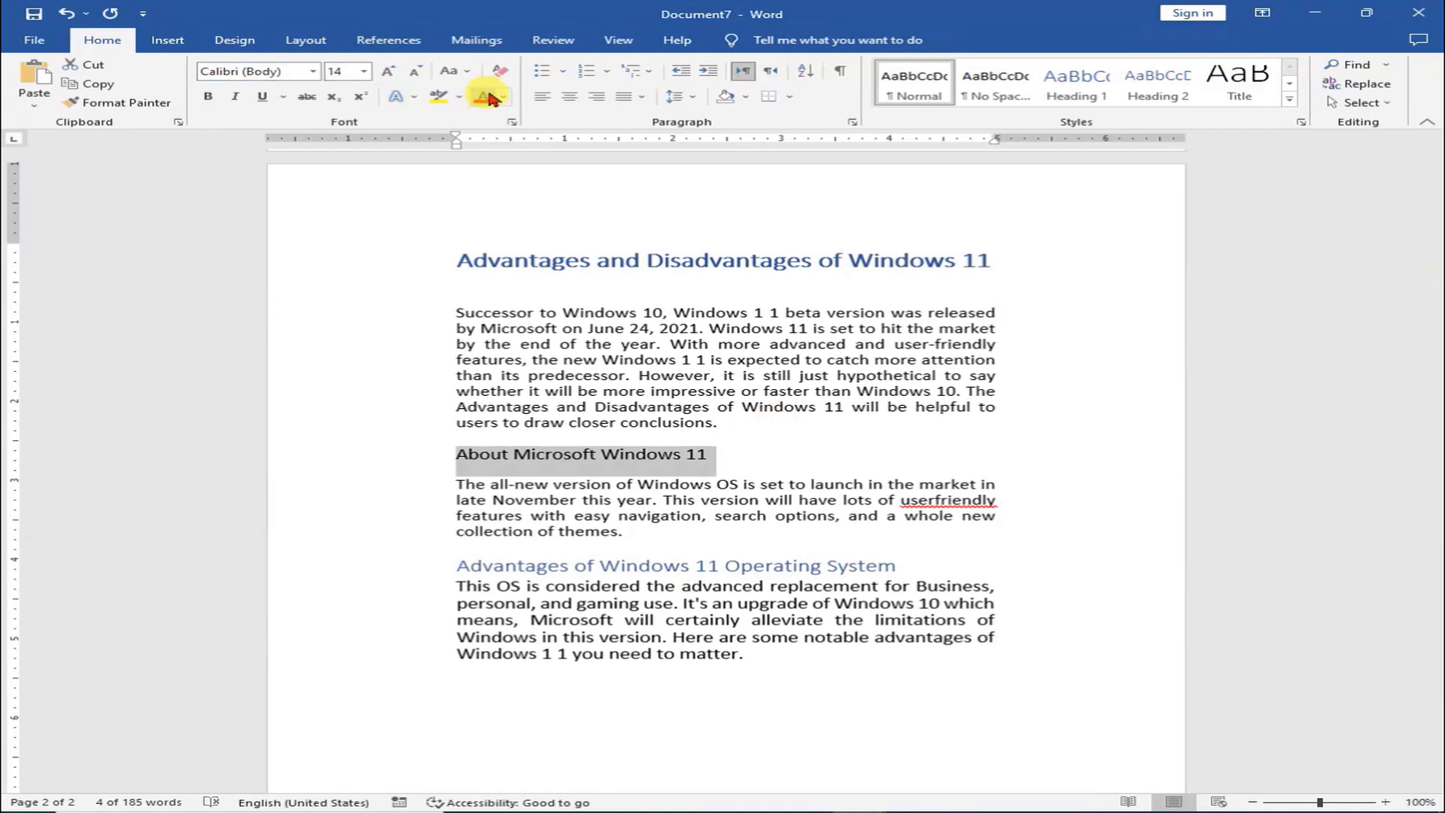
pyautogui.click(488, 97)
pyautogui.moveTo(688, 285)
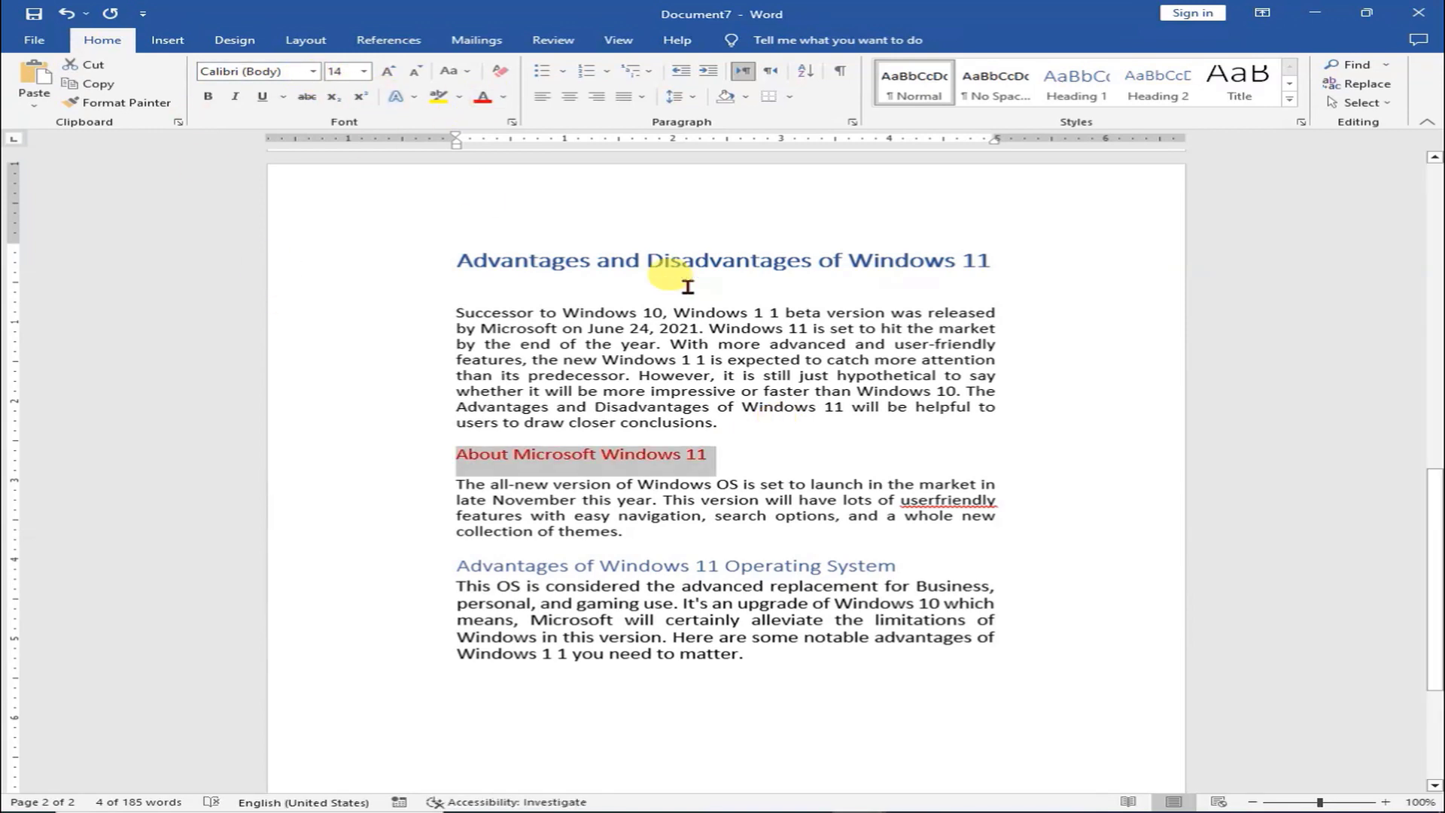
pyautogui.hotkey('ctrl', 'shift', '.')
pyautogui.hotkey('ctrl', 'shift', '.')
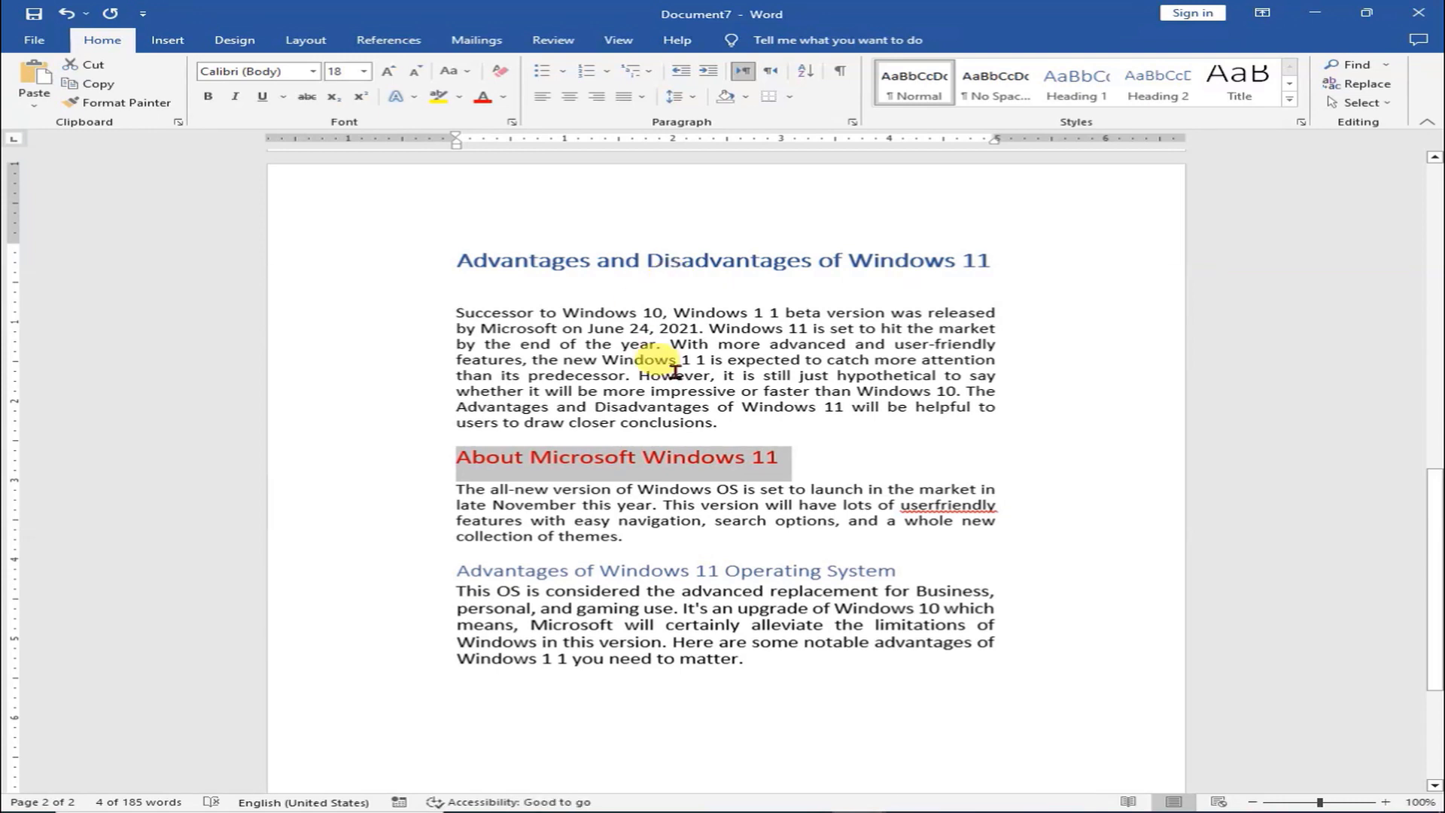
# Split 'userfriendly' into 'user friendly' and make the Operating System heading bold and larger.
pyautogui.click(941, 506)
pyautogui.click(979, 575)
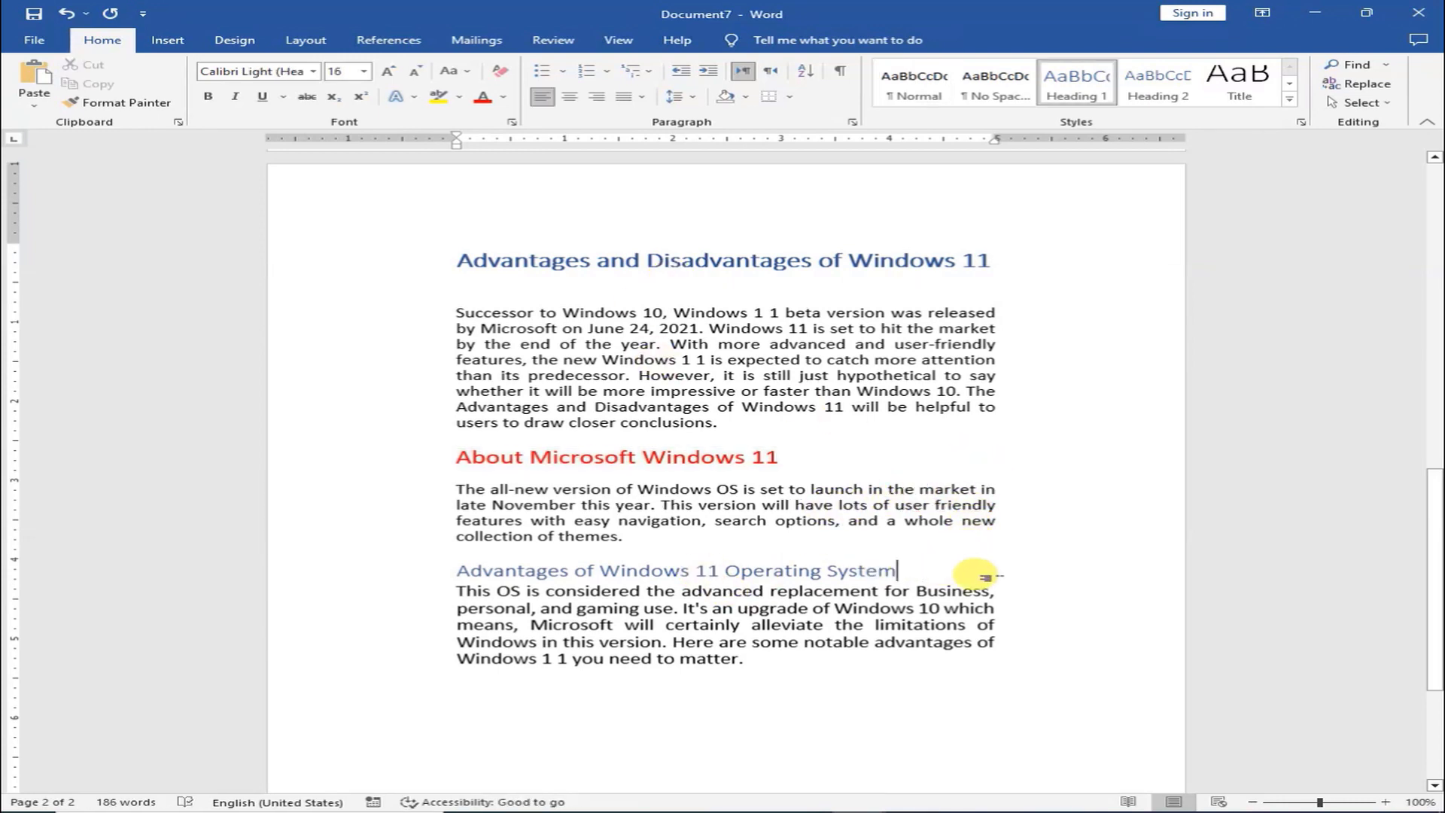
pyautogui.press('Return')
pyautogui.hotkey('shift', 'Up')
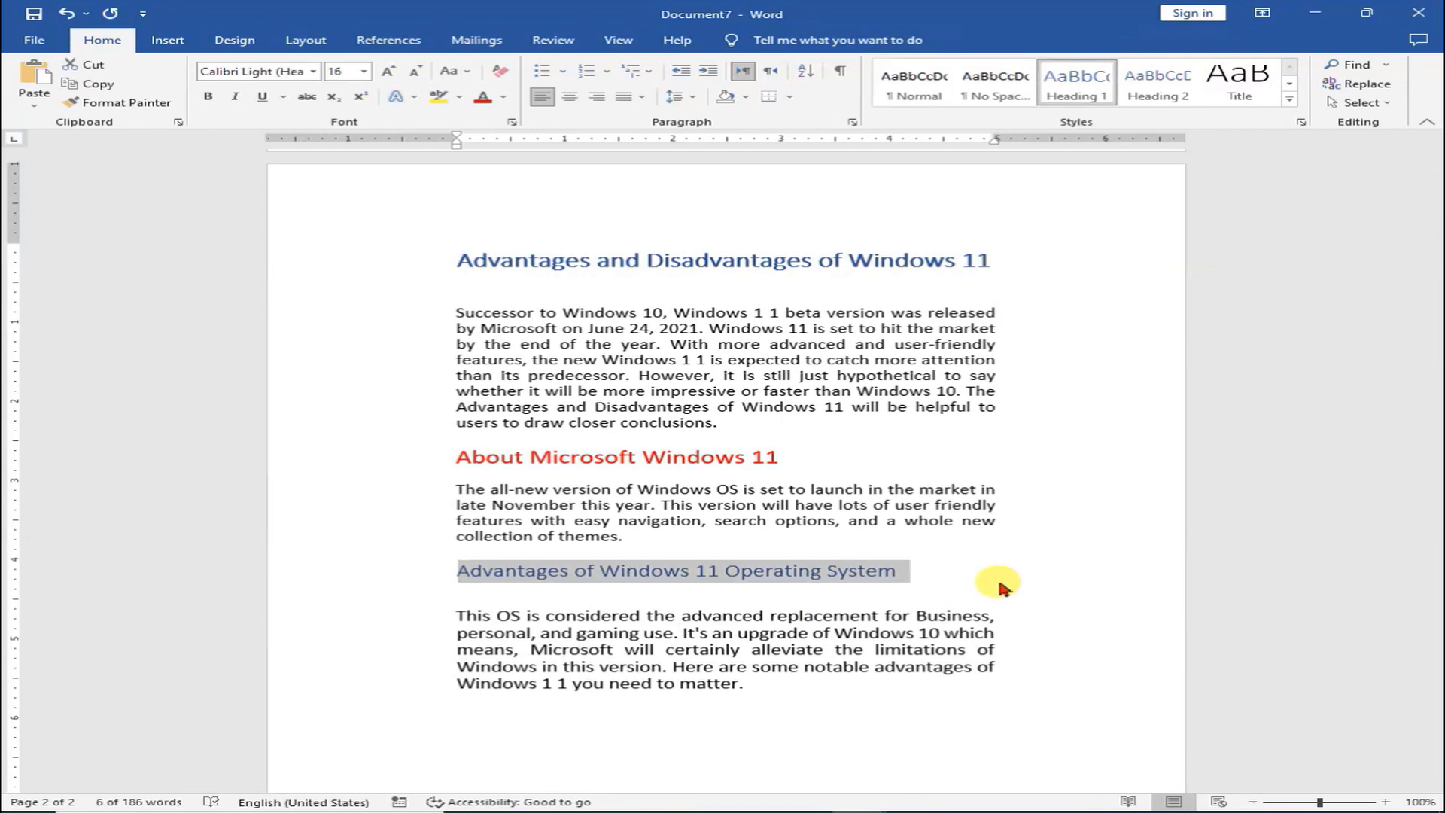
pyautogui.hotkey('ctrl', 'b')
pyautogui.hotkey('ctrl', 'shift', '.')
pyautogui.hotkey('ctrl', 'shift', '.')
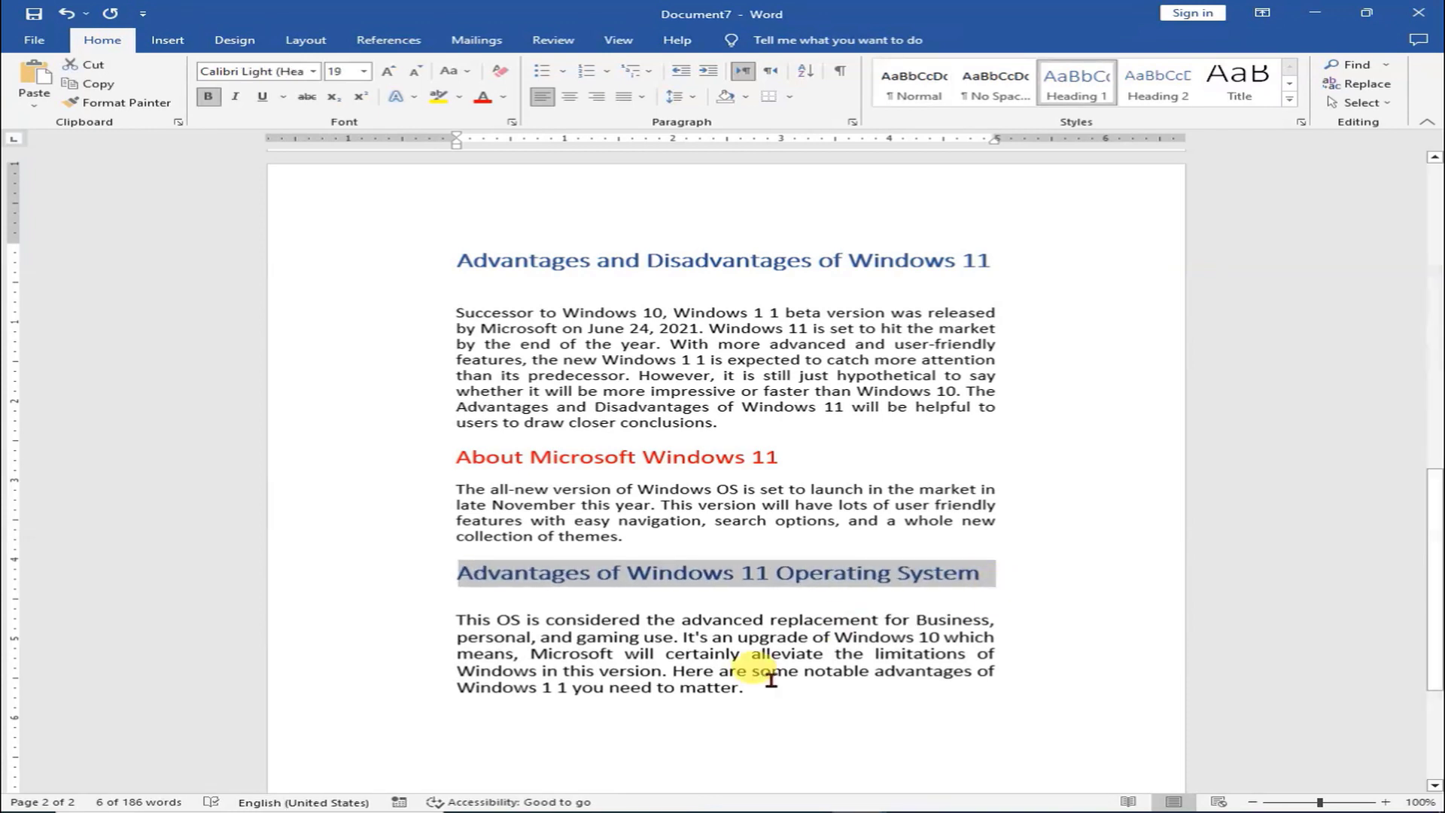
pyautogui.click(766, 688)
pyautogui.scroll(-1, 775, 678)
pyautogui.scroll(-3, 791, 662)
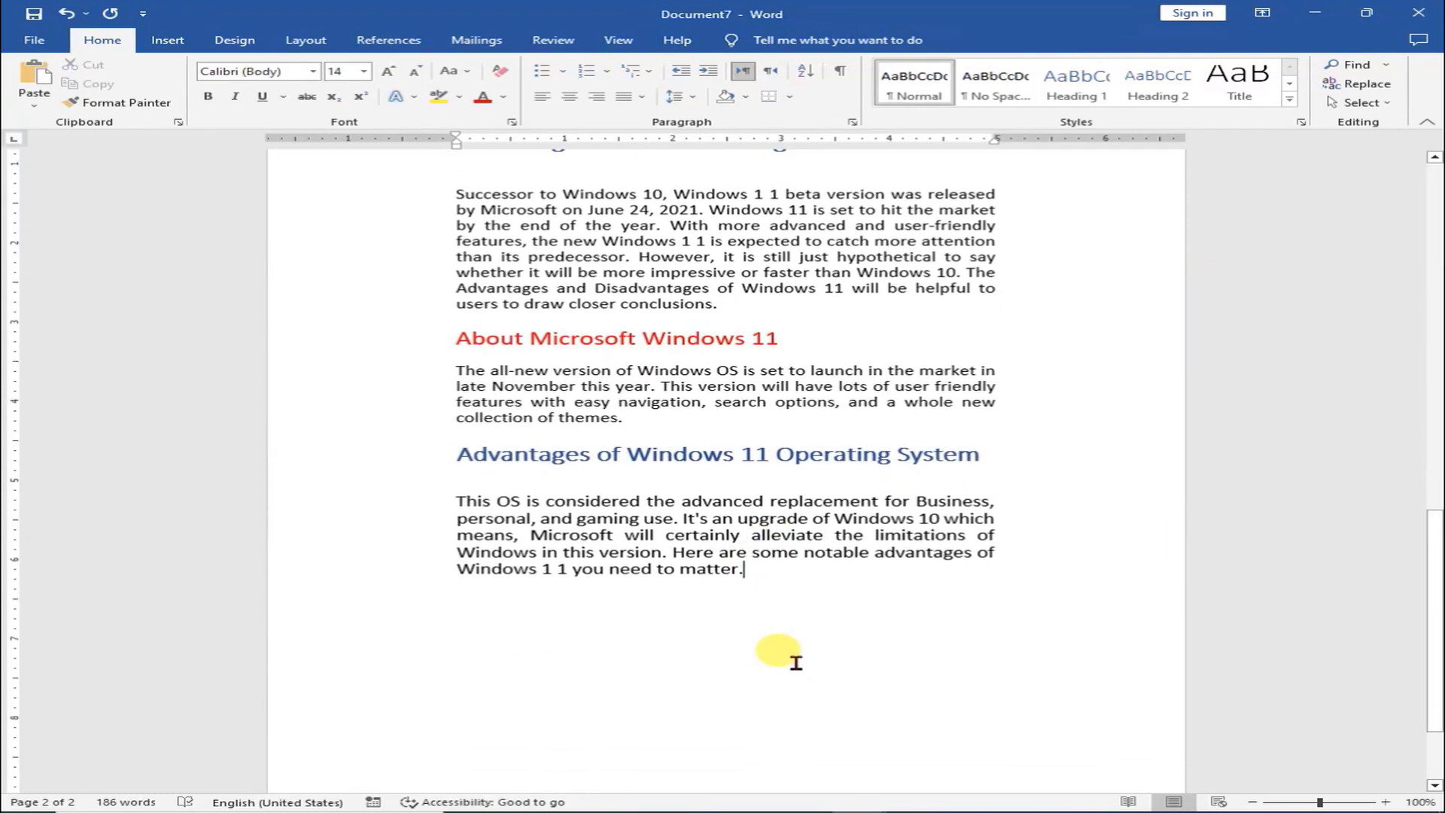
pyautogui.scroll(-3, 795, 662)
pyautogui.scroll(6, 790, 663)
pyautogui.scroll(5, 749, 602)
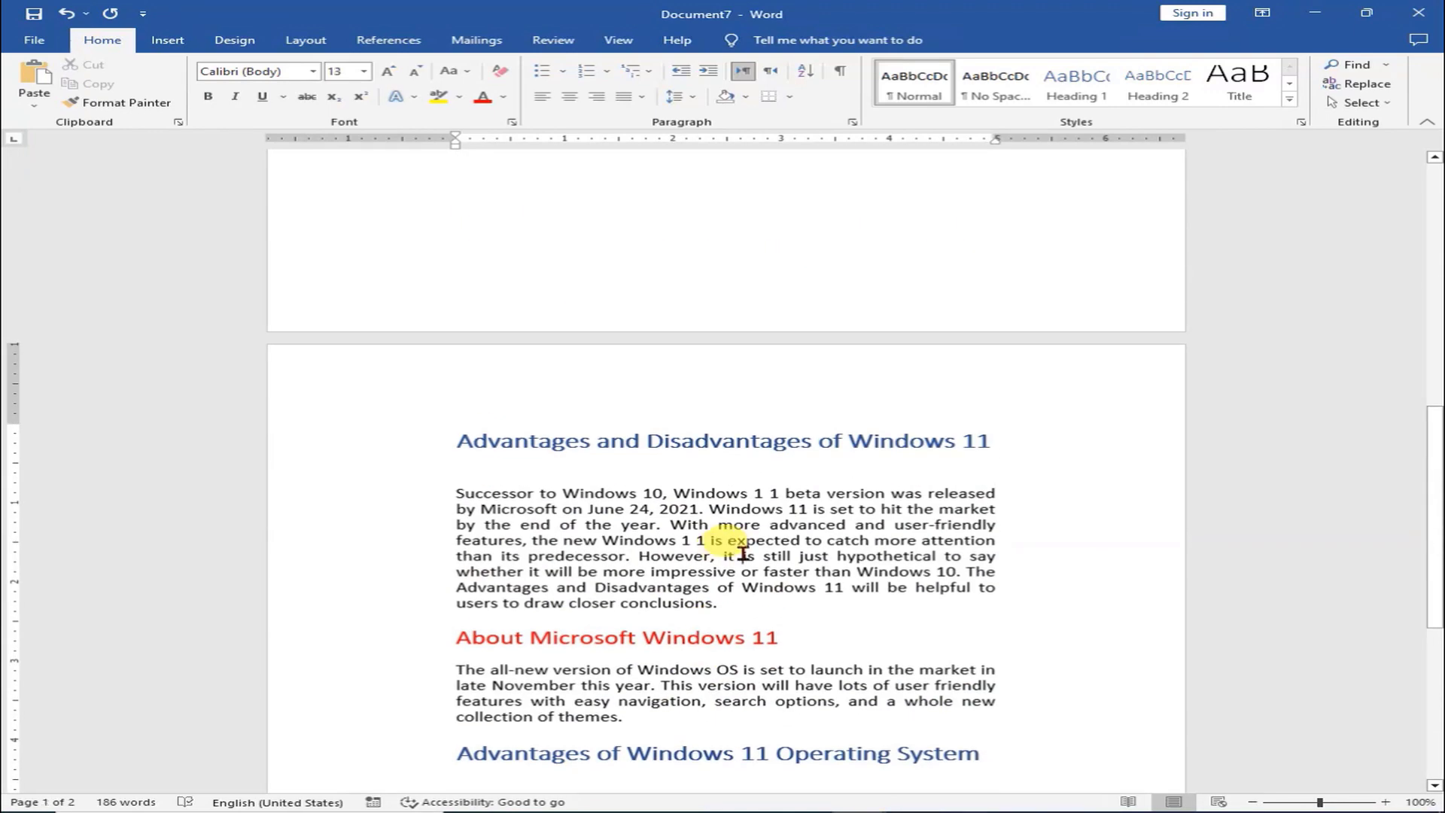
pyautogui.scroll(-1, 743, 549)
pyautogui.scroll(-2, 742, 549)
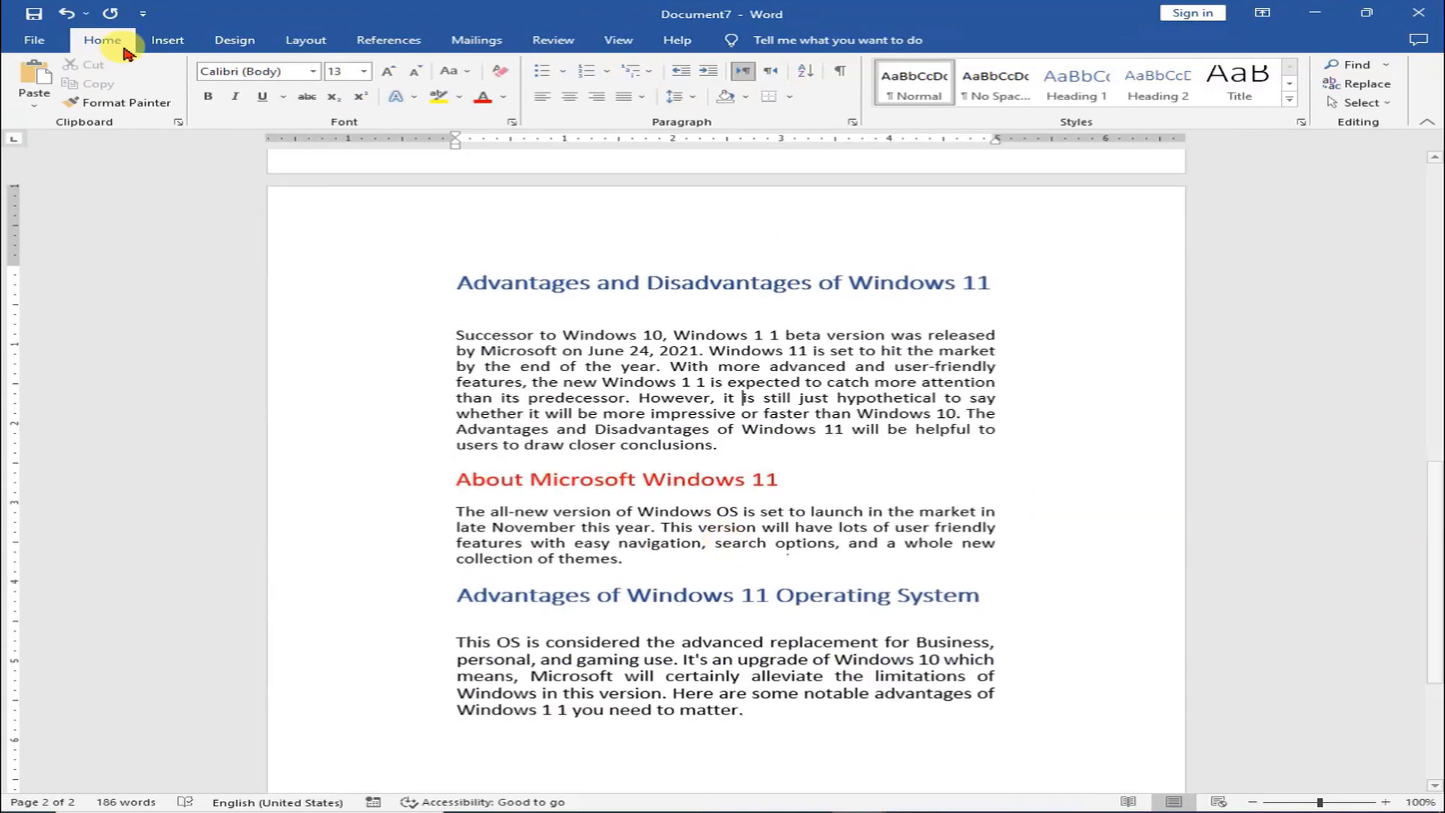
# Save to the Desktop as Word document 'Advantages and Disadvantages of Windows 11'.
pyautogui.click(33, 39)
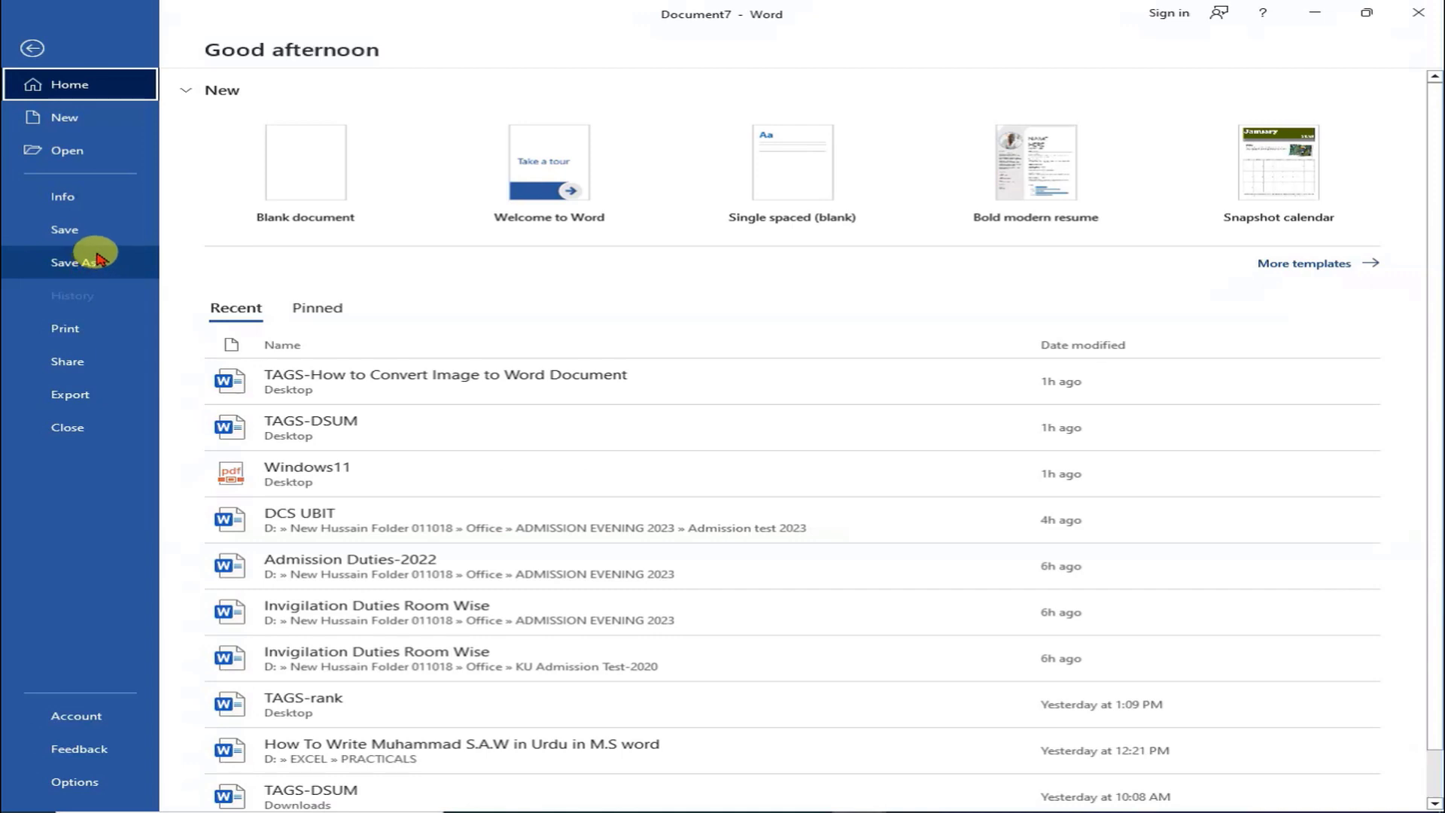
pyautogui.click(92, 227)
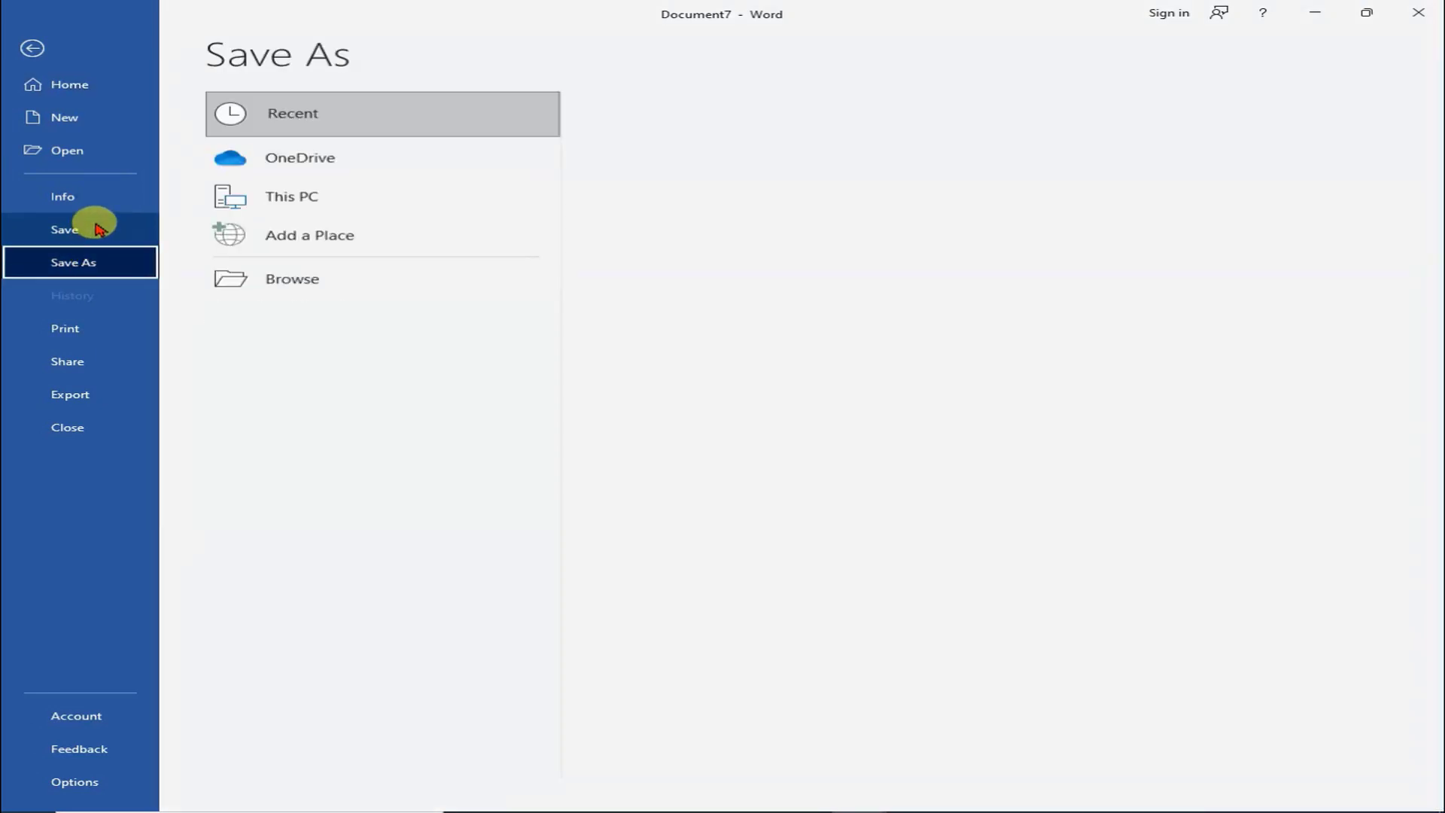
pyautogui.click(710, 181)
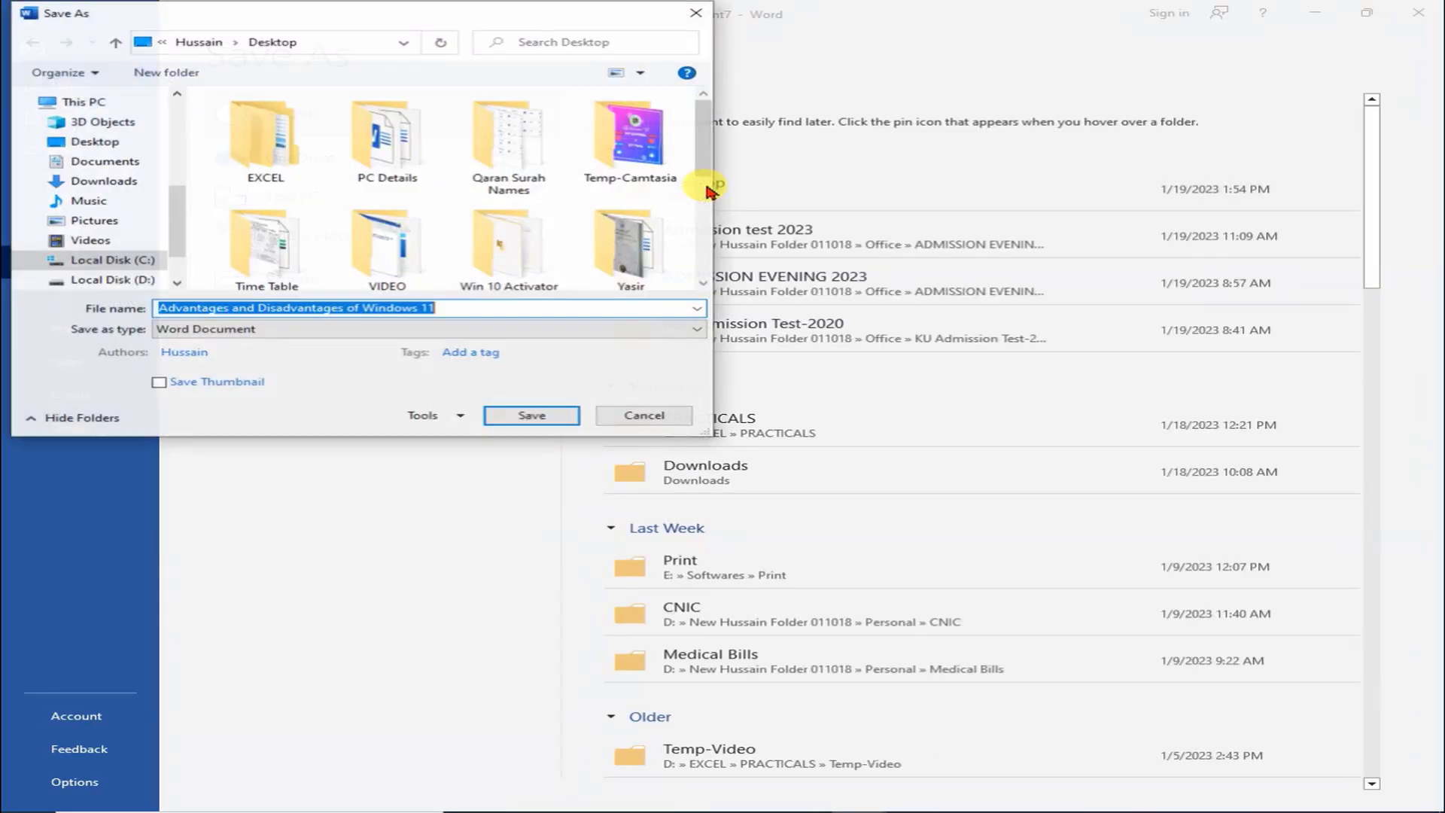
pyautogui.click(533, 417)
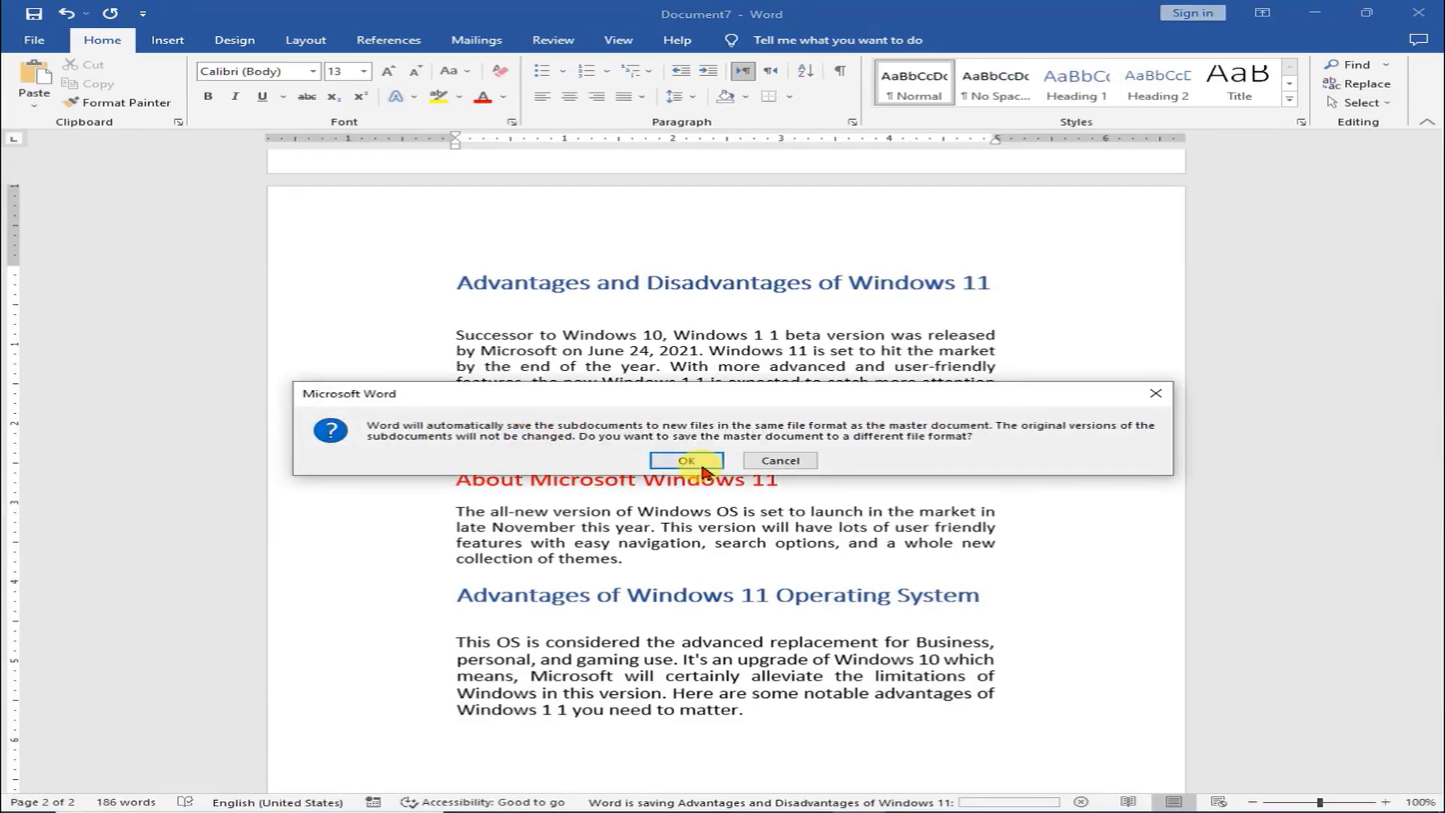
pyautogui.click(687, 460)
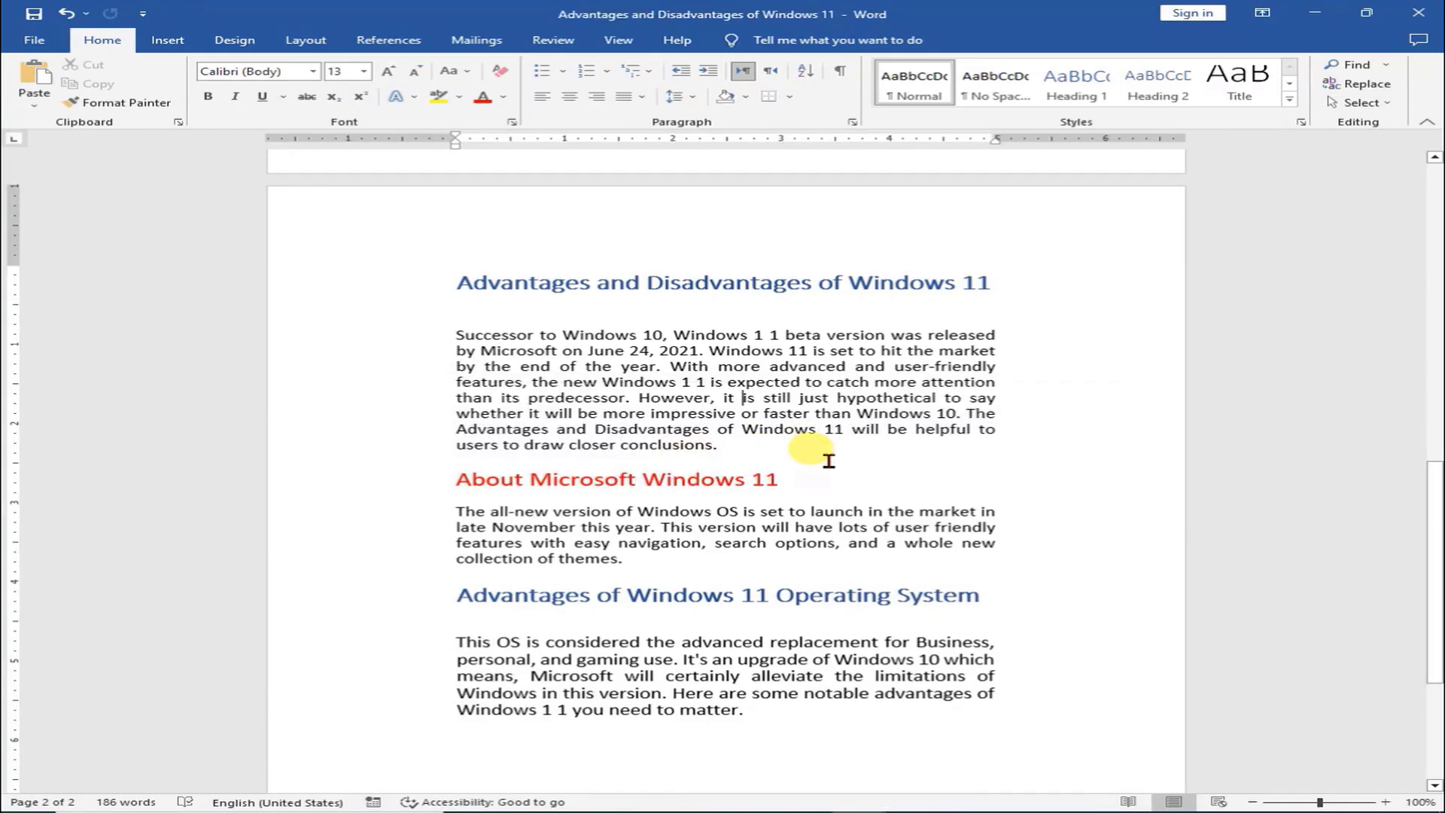